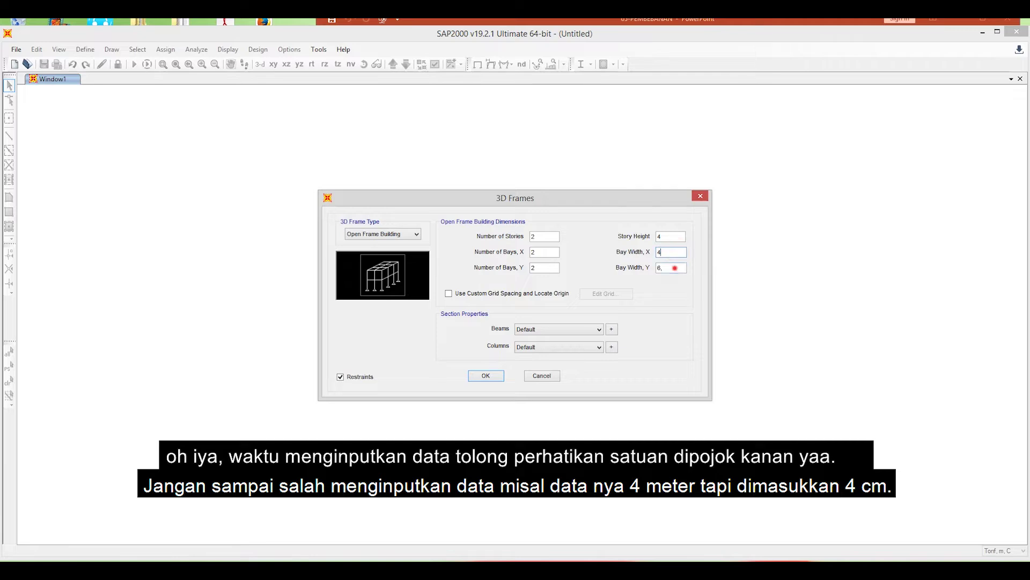
- Set the bay width in Y to 4 m and create the open frame building
{"action": "type", "text": "4"}
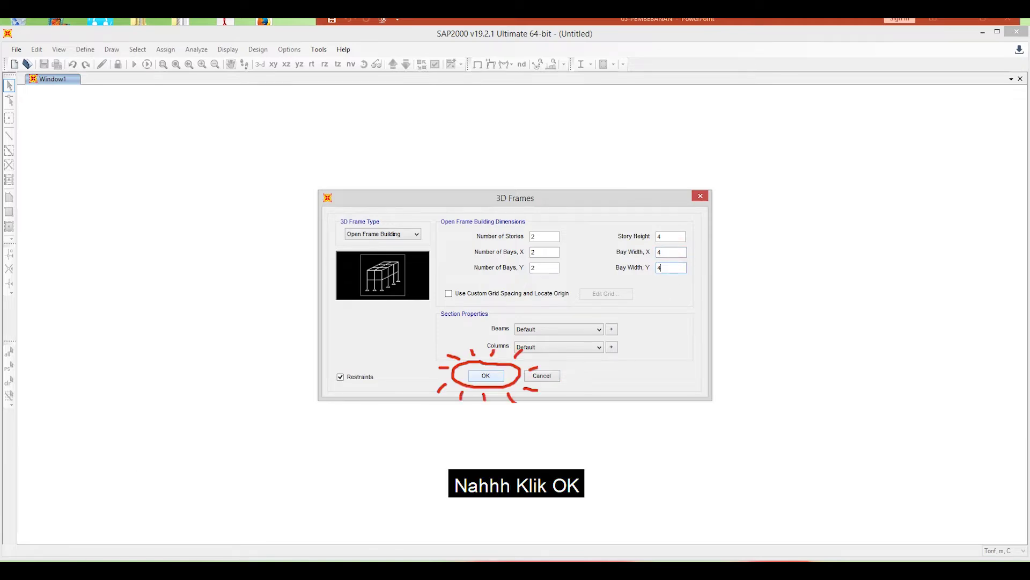
{"action": "left_click", "coordinate": [492, 376]}
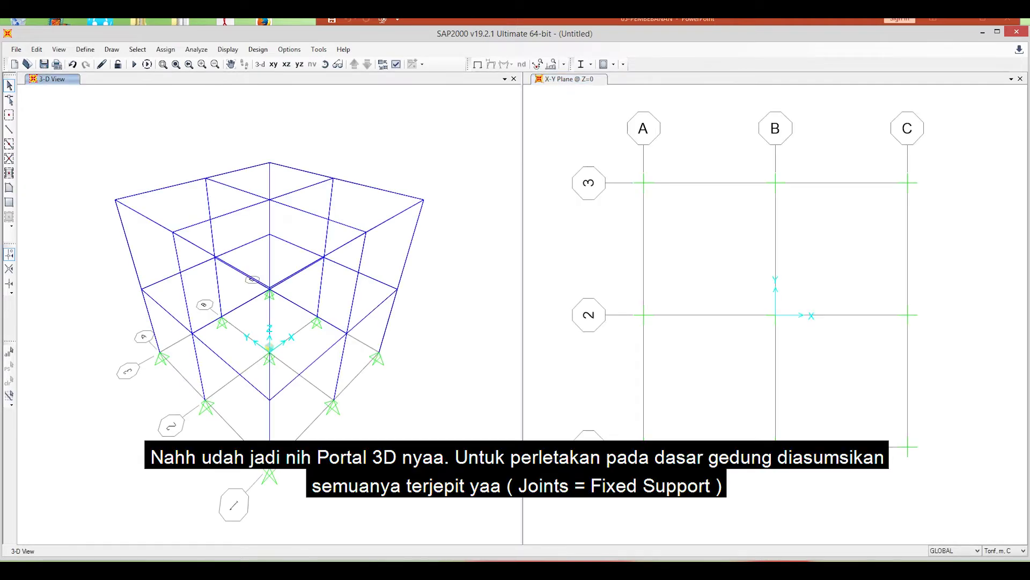
- Assign fixed restraints, with all translations and rotations restrained, to all the base joints of the 3D frame
{"action": "left_click", "coordinate": [325, 64]}
{"action": "left_click_drag", "start_coordinate": [392, 396], "coordinate": [375, 300]}
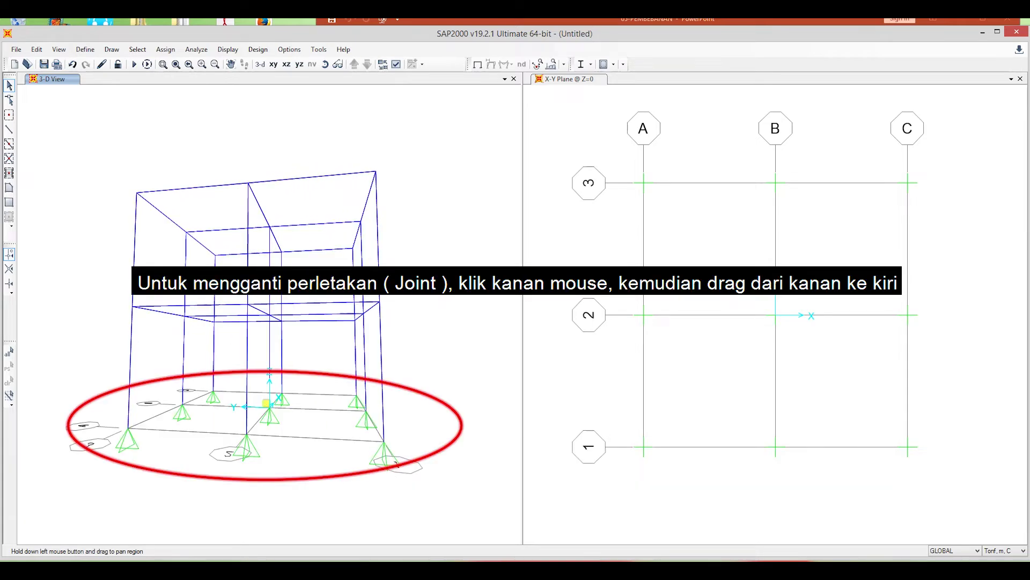
{"action": "left_click_drag", "start_coordinate": [453, 500], "coordinate": [76, 382]}
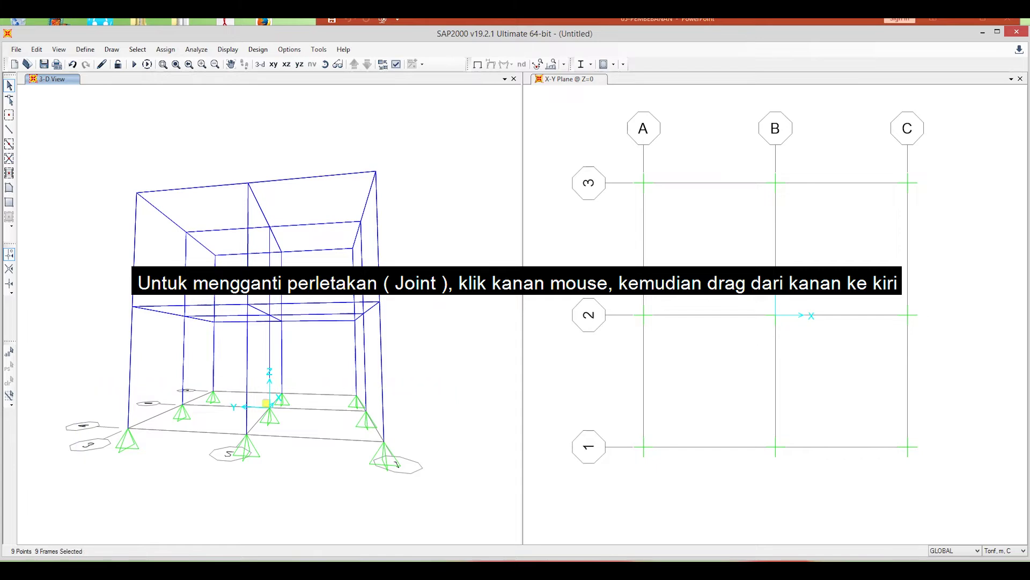
{"action": "left_click", "coordinate": [165, 49]}
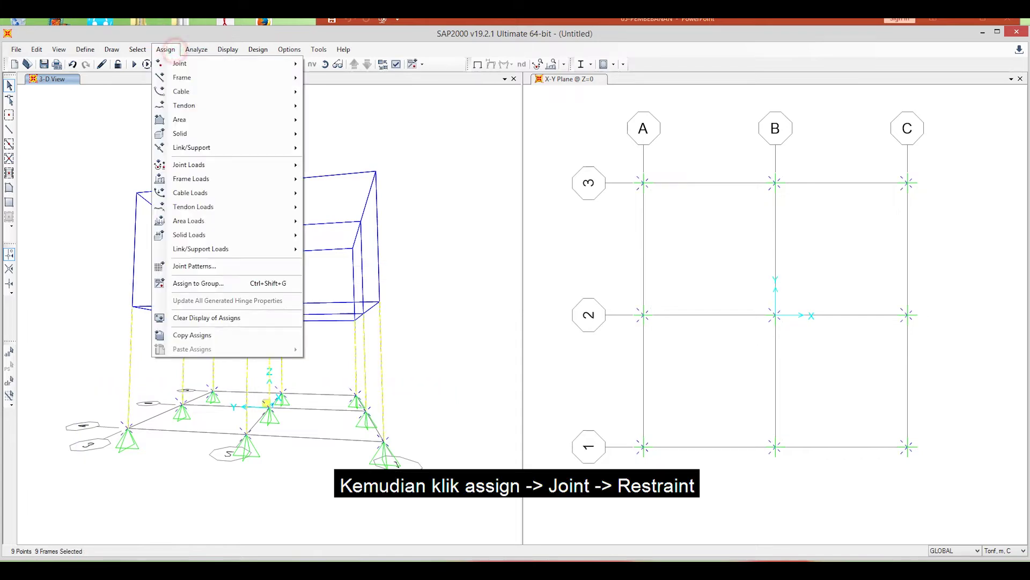
{"action": "mouse_move", "coordinate": [180, 63]}
{"action": "left_click", "coordinate": [333, 63]}
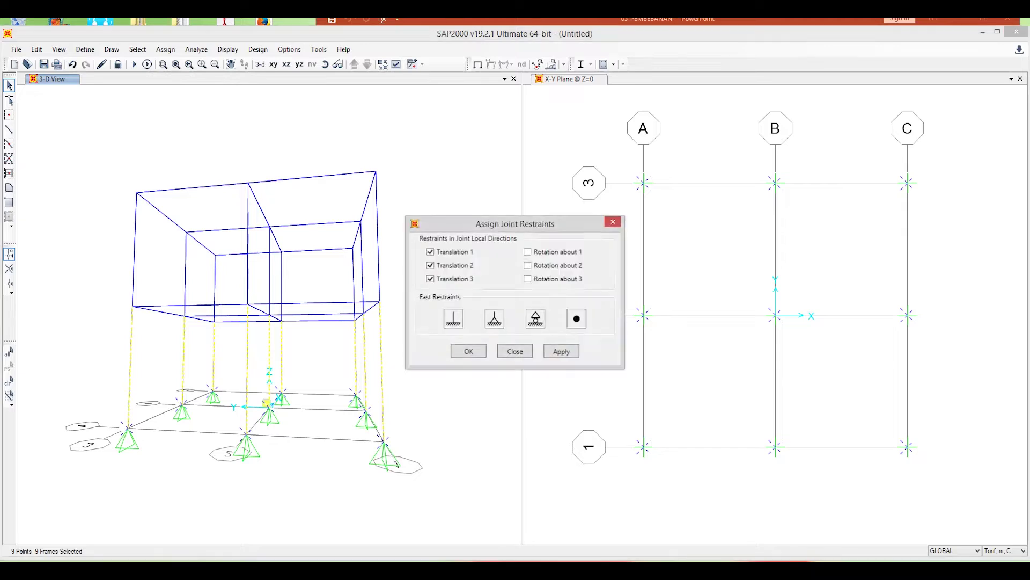
{"action": "left_click", "coordinate": [454, 319]}
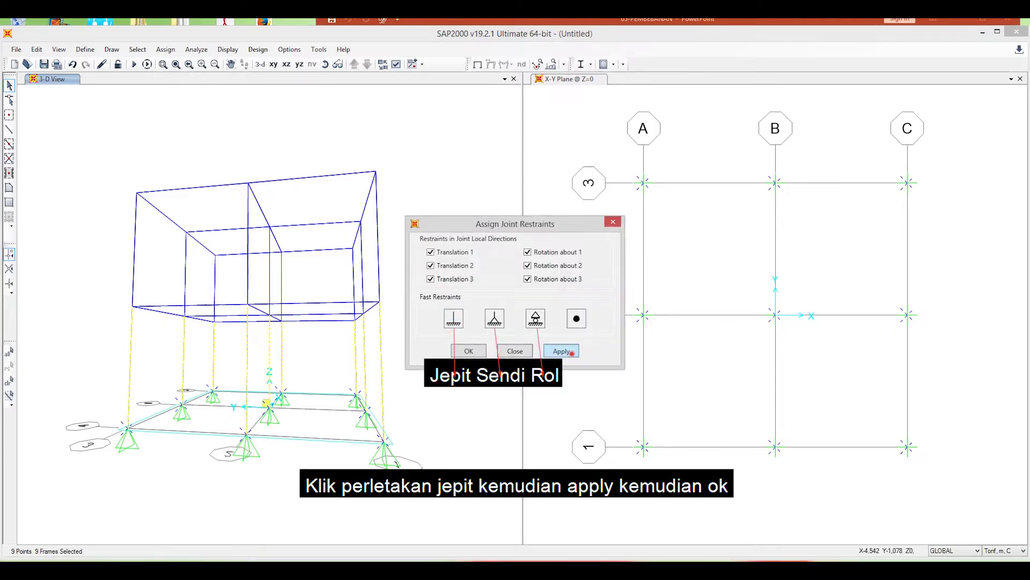
{"action": "left_click", "coordinate": [562, 350]}
{"action": "left_click", "coordinate": [470, 351]}
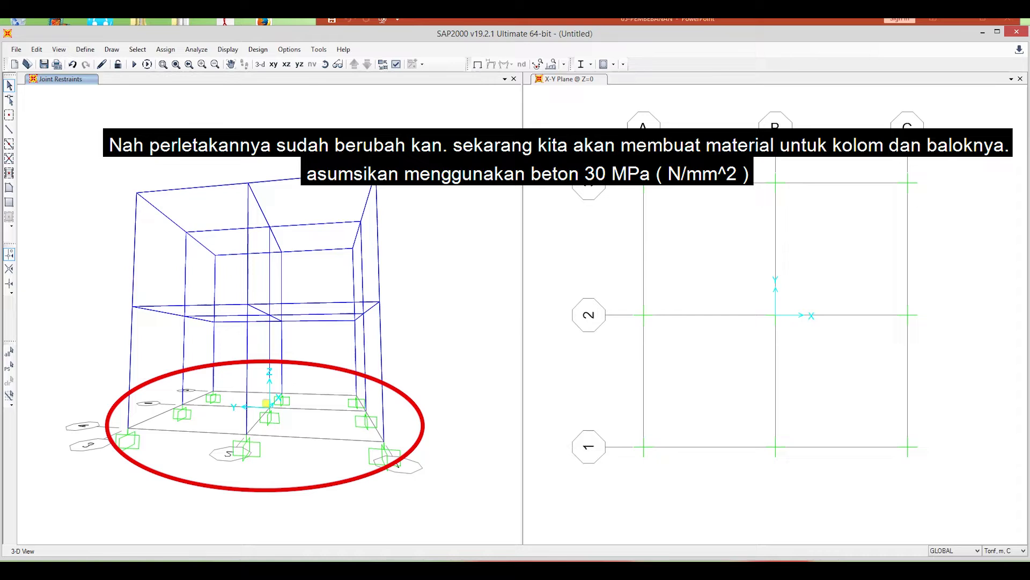
- Delete the 4000Psi material from the model's material definitions
{"action": "key", "text": "alt+d"}
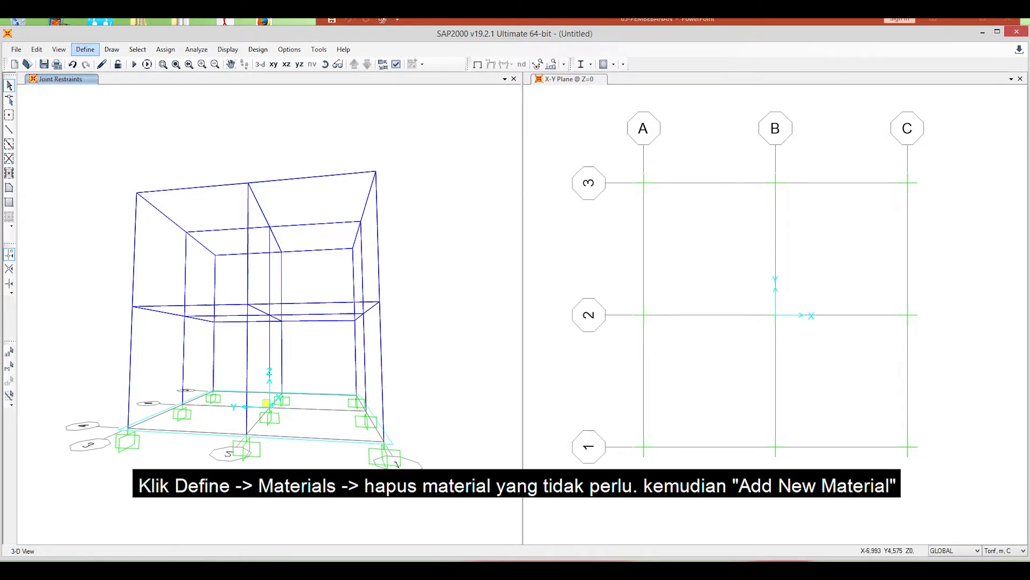
{"action": "left_click", "coordinate": [107, 63]}
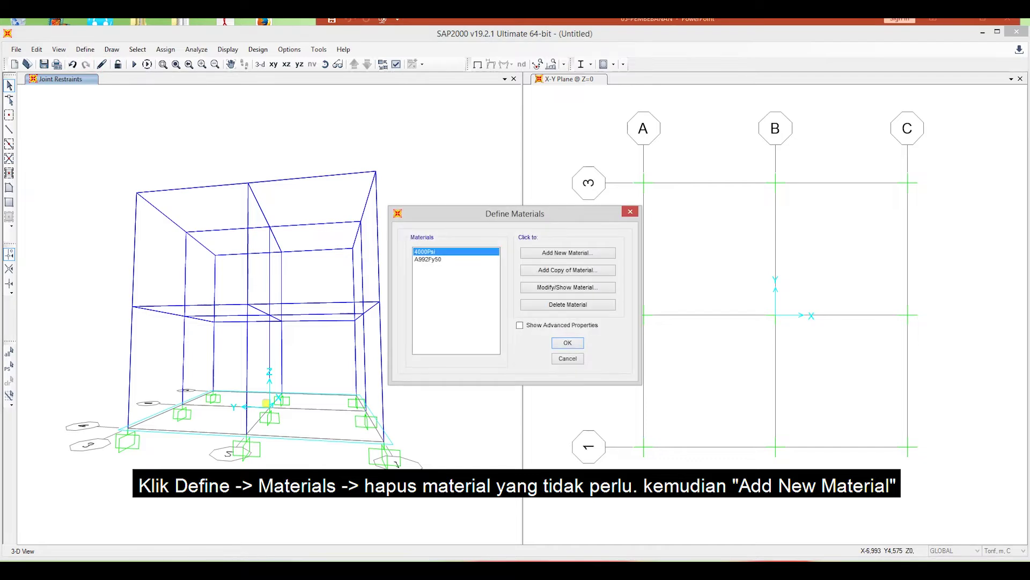
{"action": "left_click", "coordinate": [577, 305]}
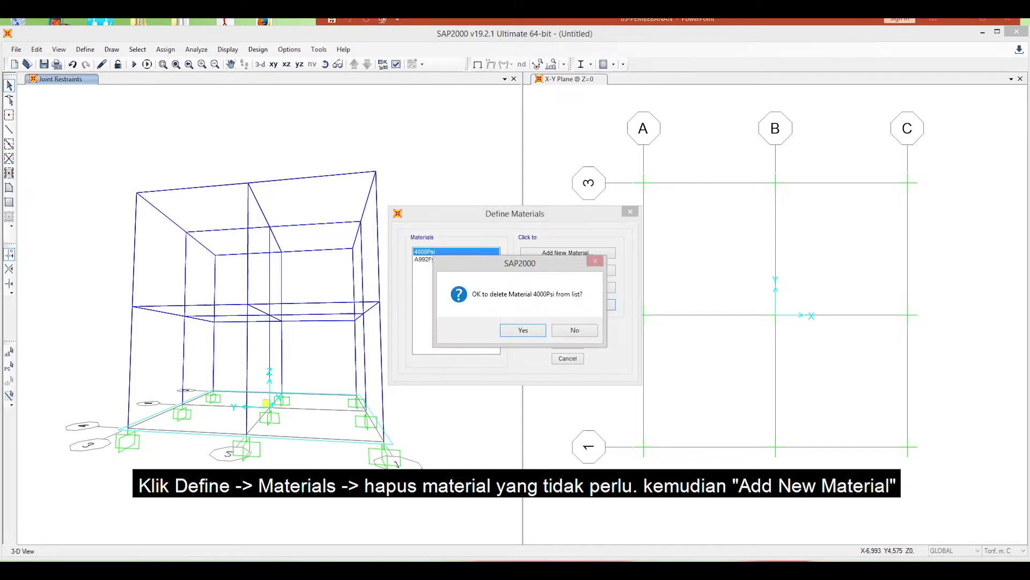
{"action": "left_click", "coordinate": [534, 326]}
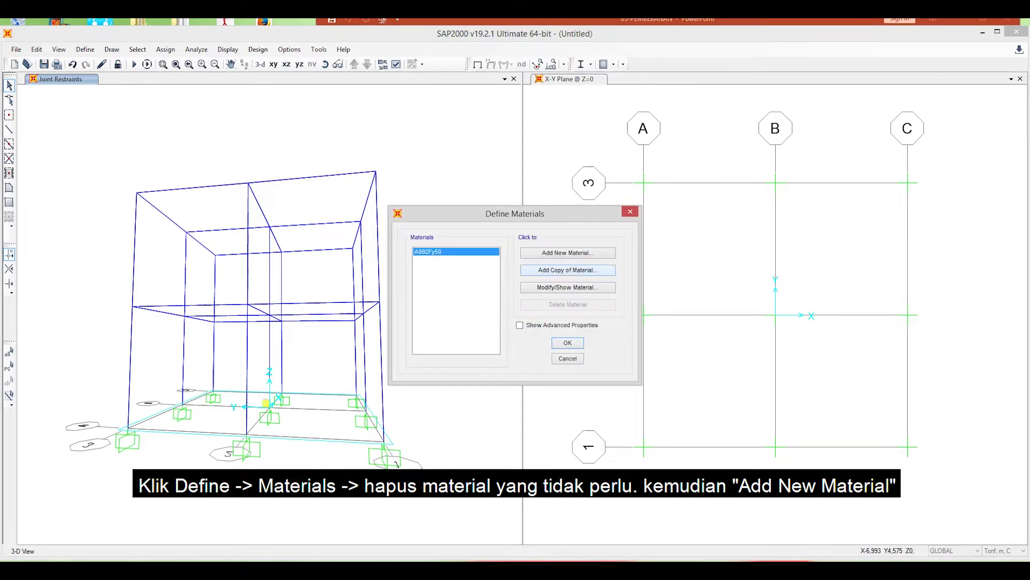
- Add a new United States concrete material with the Customary standard and grade f'c 4000 psi
{"action": "left_click", "coordinate": [582, 255]}
{"action": "left_click", "coordinate": [542, 284]}
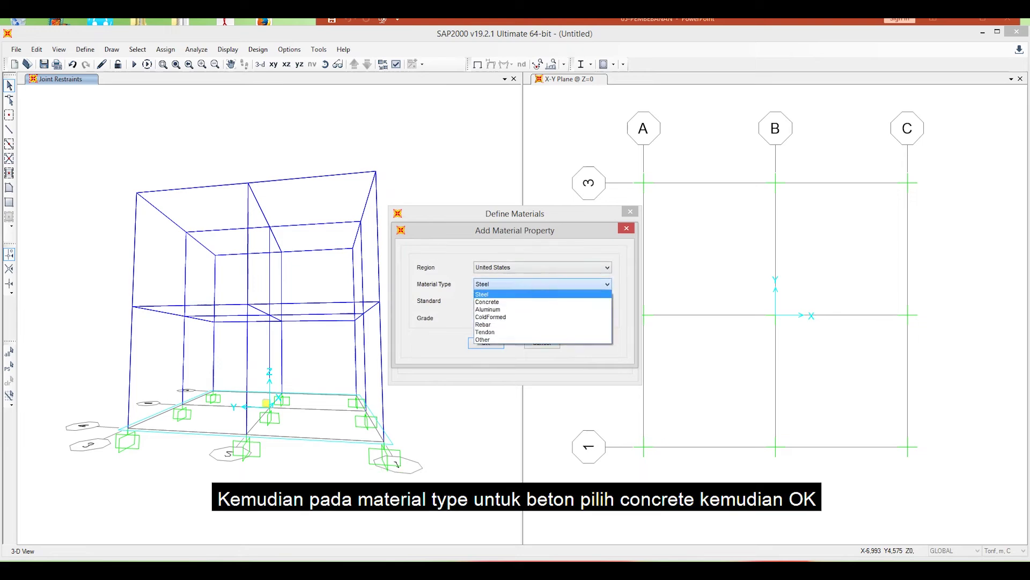
{"action": "left_click", "coordinate": [542, 301]}
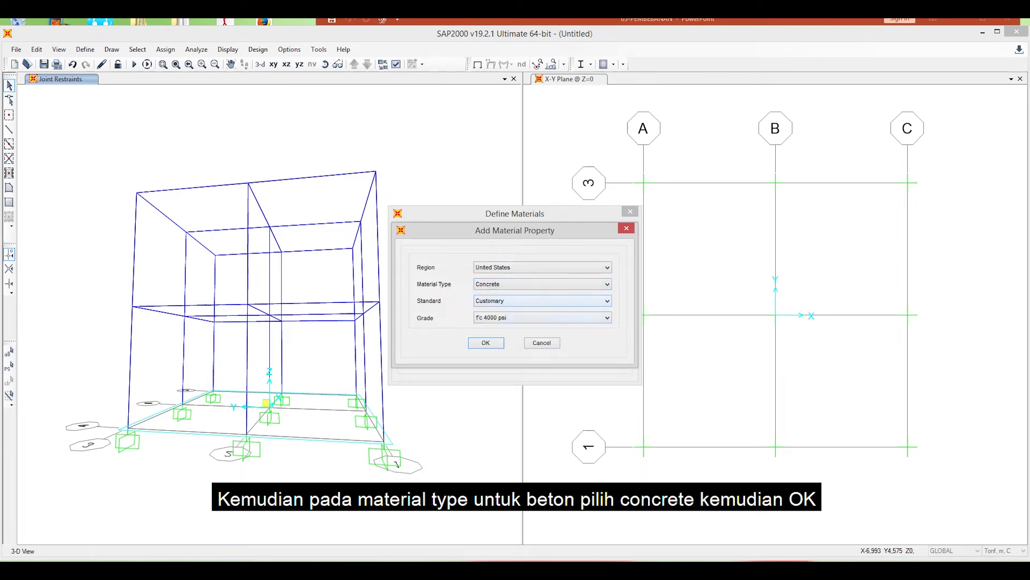
{"action": "left_click", "coordinate": [487, 342]}
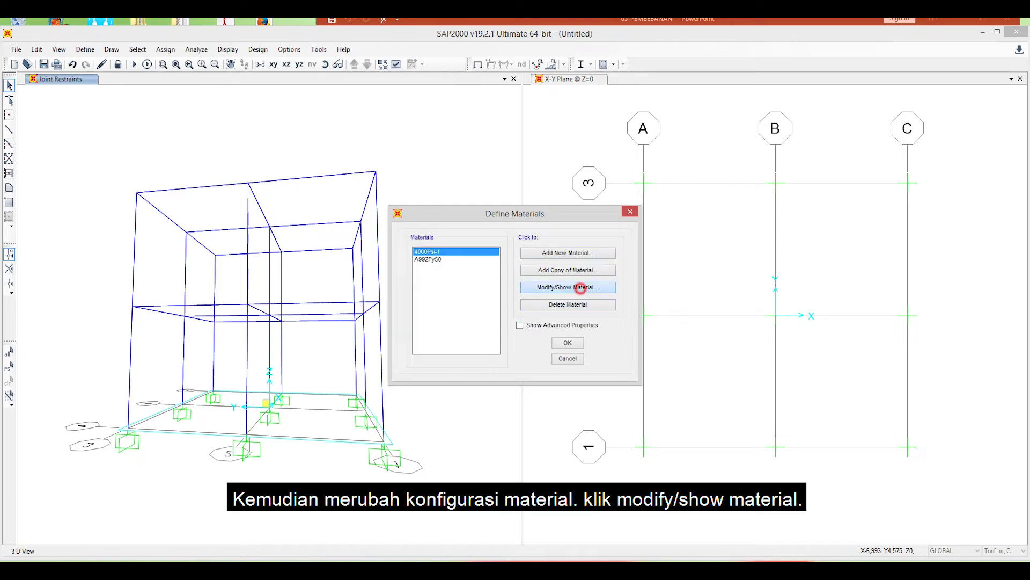
- Rename the new concrete material as Beton 30 MPa
{"action": "left_click", "coordinate": [580, 289]}
{"action": "left_click", "coordinate": [569, 159]}
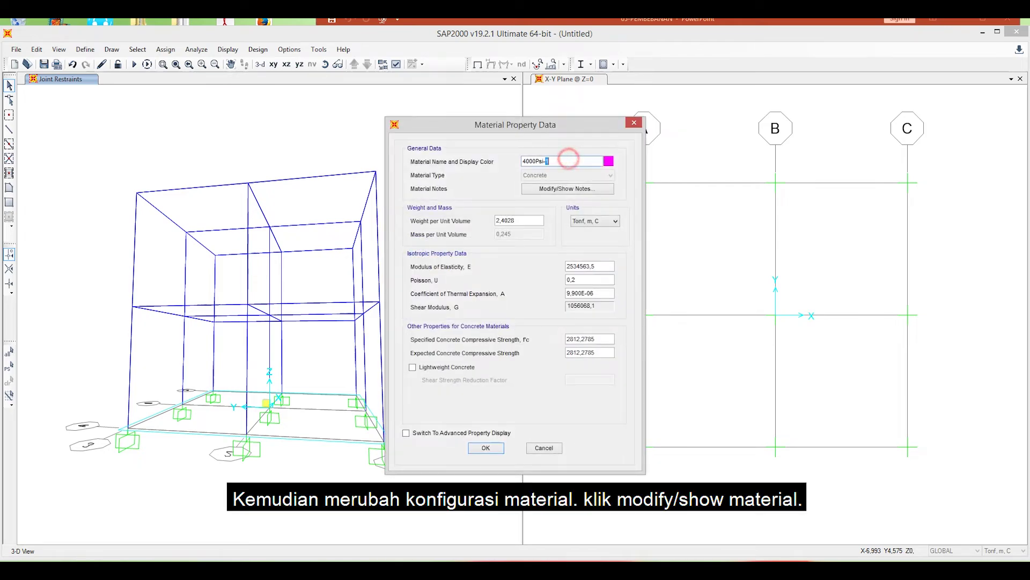
{"action": "double_click", "coordinate": [569, 159]}
{"action": "type", "text": "B"}
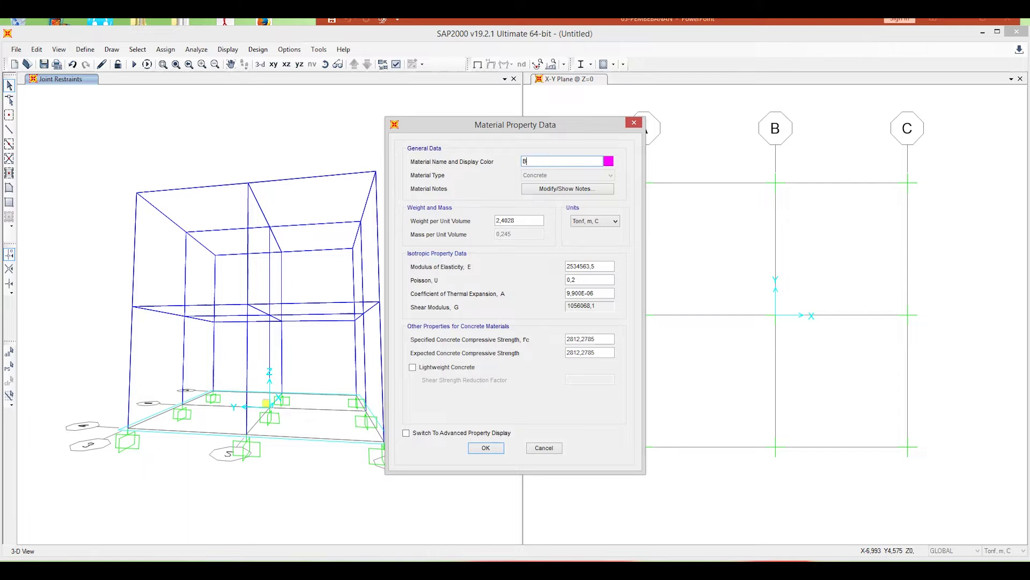
{"action": "type", "text": "eton 30 MPa"}
- Set the material's weight per unit volume to 2400 in Kgf, m, C units
{"action": "left_click", "coordinate": [591, 220]}
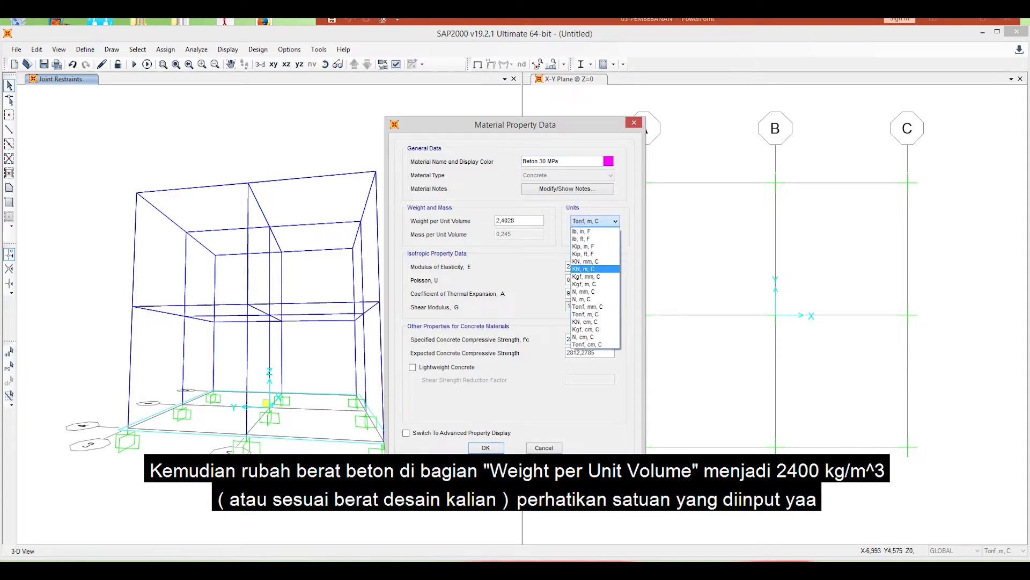
{"action": "left_click", "coordinate": [584, 284]}
{"action": "left_click_drag", "start_coordinate": [537, 221], "coordinate": [507, 220]}
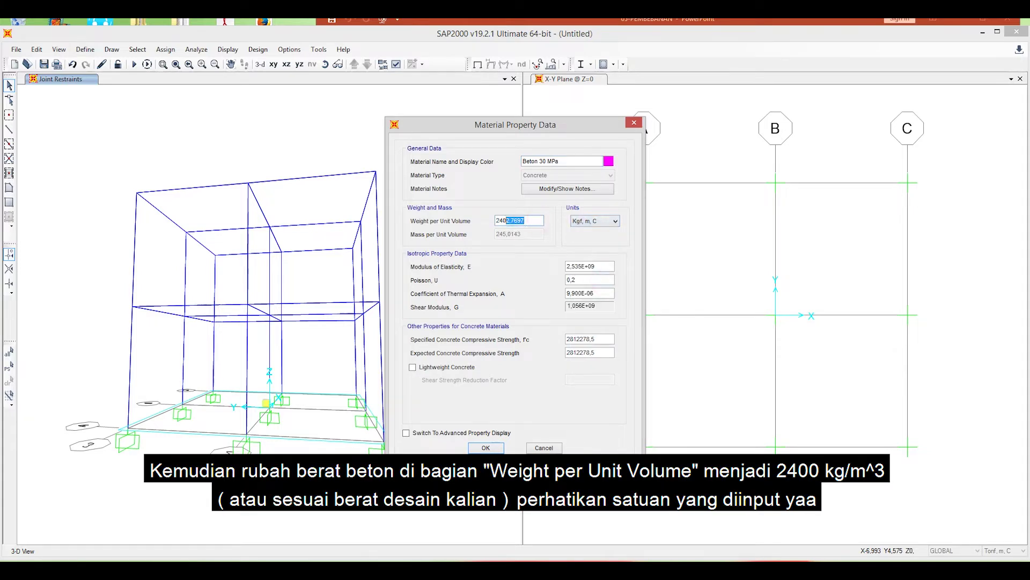
{"action": "type", "text": "00"}
- Switch the material units to N, mm, C and set the modulus of elasticity with the formula 4700*30^0,5
{"action": "left_click", "coordinate": [604, 267]}
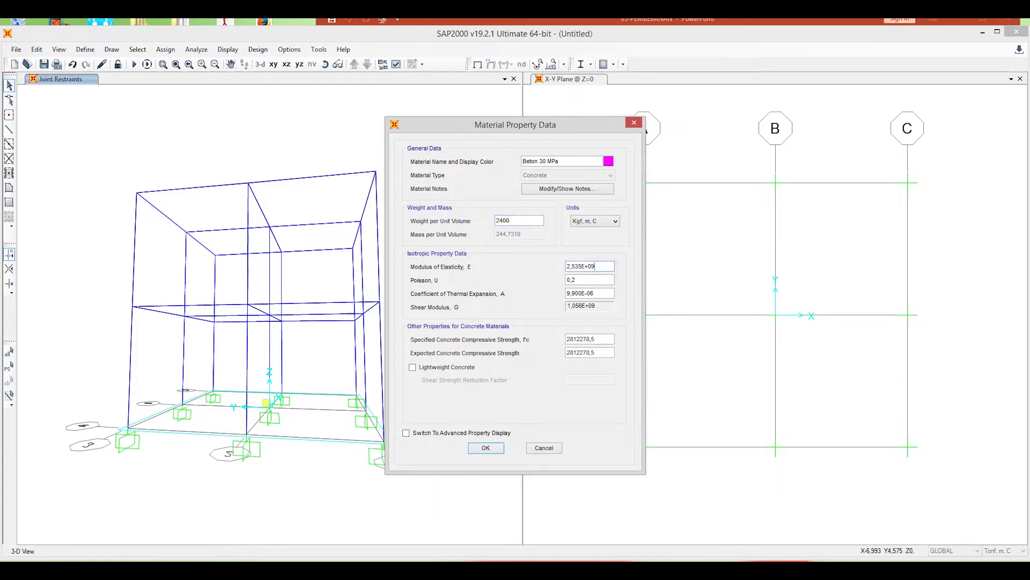
{"action": "left_click", "coordinate": [615, 221]}
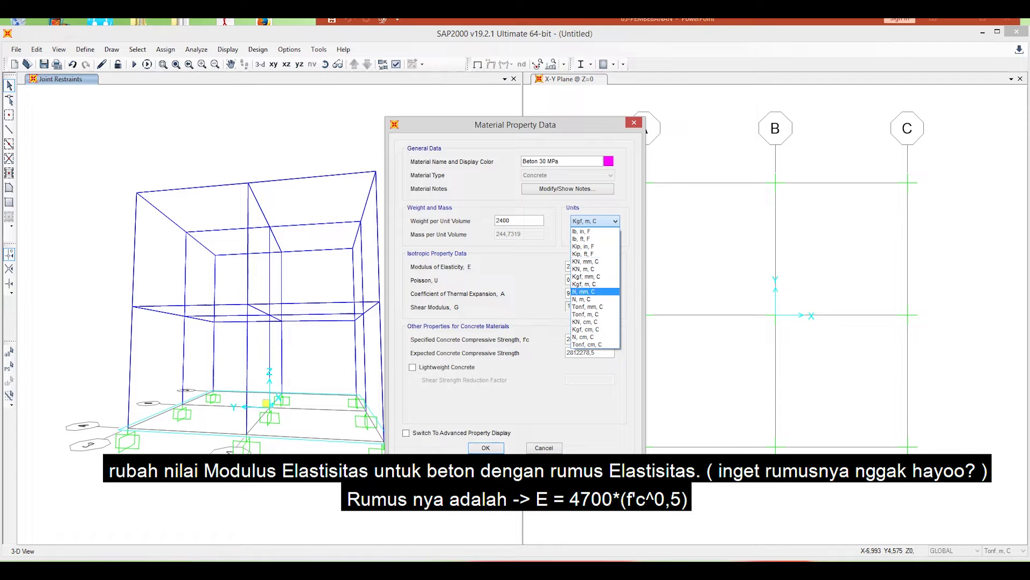
{"action": "left_click", "coordinate": [611, 292]}
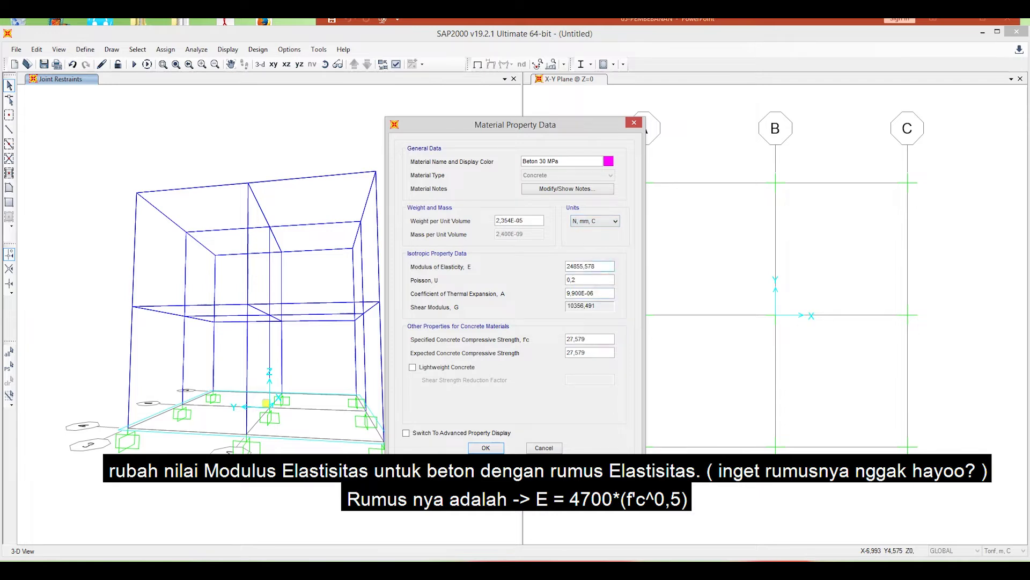
{"action": "double_click", "coordinate": [591, 266]}
{"action": "type", "text": "4700*0"}
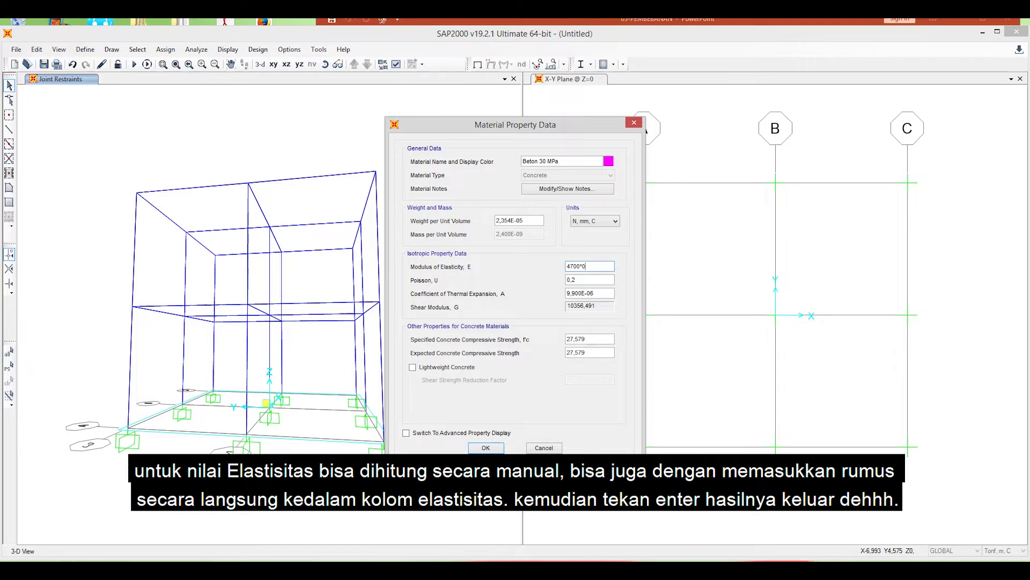
{"action": "key", "text": "BackSpace"}
{"action": "type", "text": "30^0,5"}
{"action": "key", "text": "Return"}
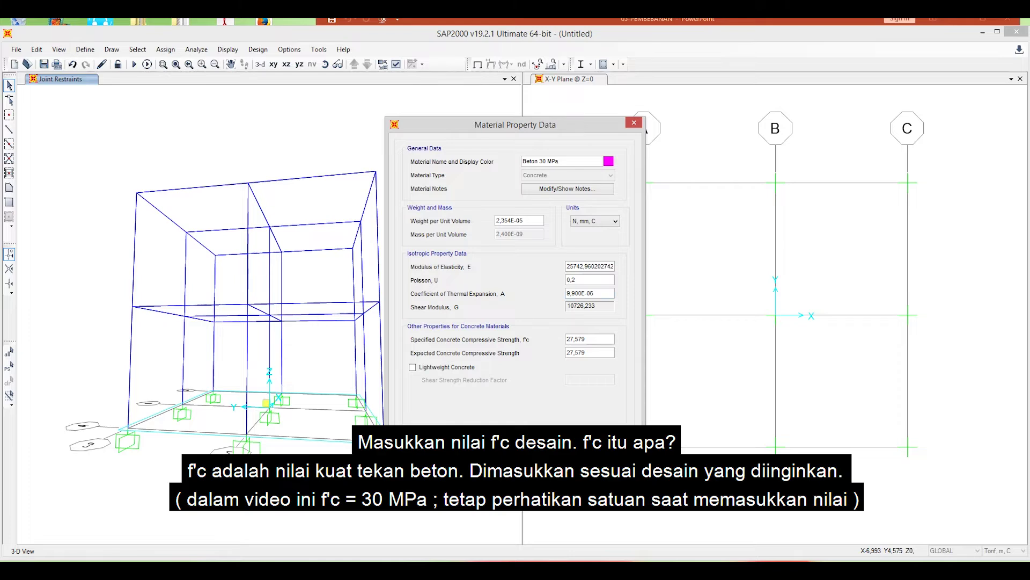
- Set both the specified and expected concrete compressive strengths to 30 N/mm² and accept the material definition
{"action": "left_click_drag", "start_coordinate": [604, 339], "coordinate": [568, 340]}
{"action": "type", "text": "30"}
{"action": "double_click", "coordinate": [591, 351]}
{"action": "type", "text": "30"}
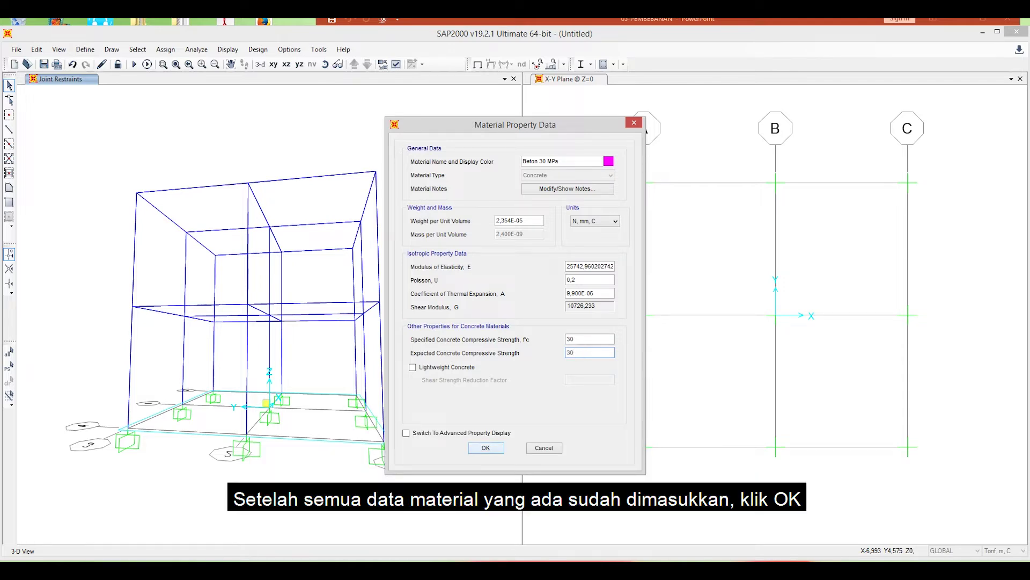
{"action": "left_click", "coordinate": [486, 448]}
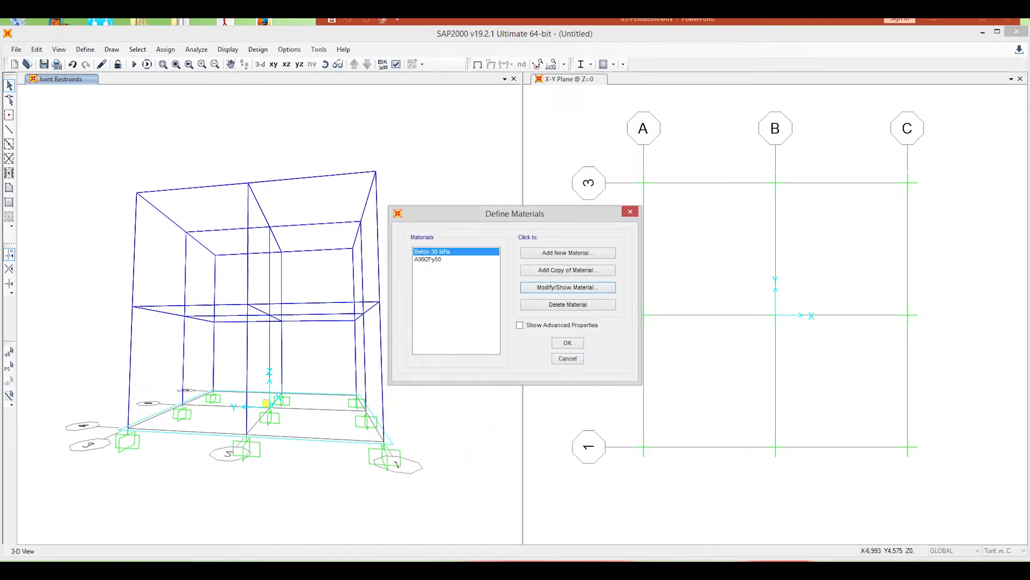
{"action": "left_click", "coordinate": [568, 343]}
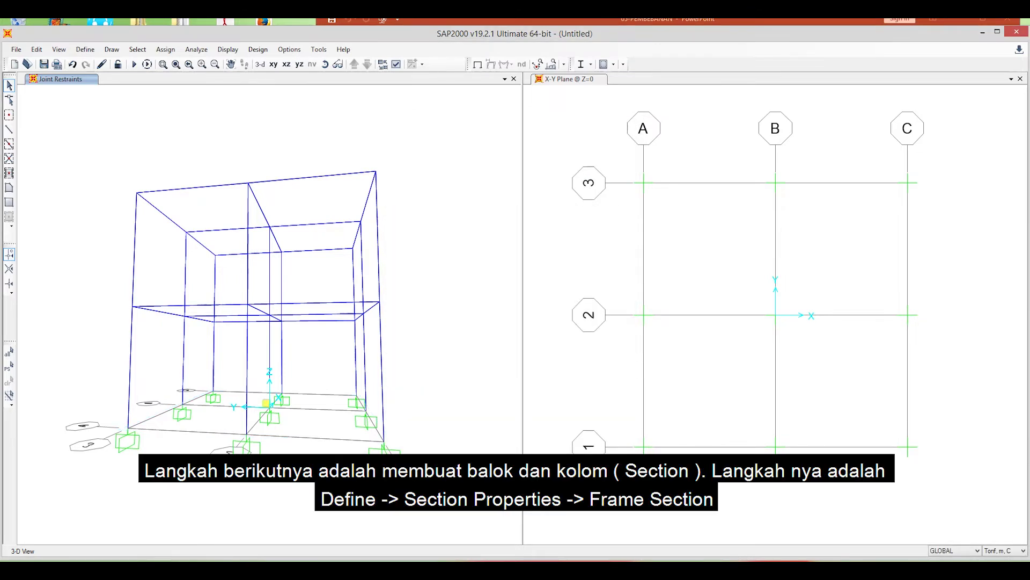
- Start a new frame section property of type Concrete with a rectangular shape
{"action": "left_click", "coordinate": [85, 49]}
{"action": "mouse_move", "coordinate": [119, 81]}
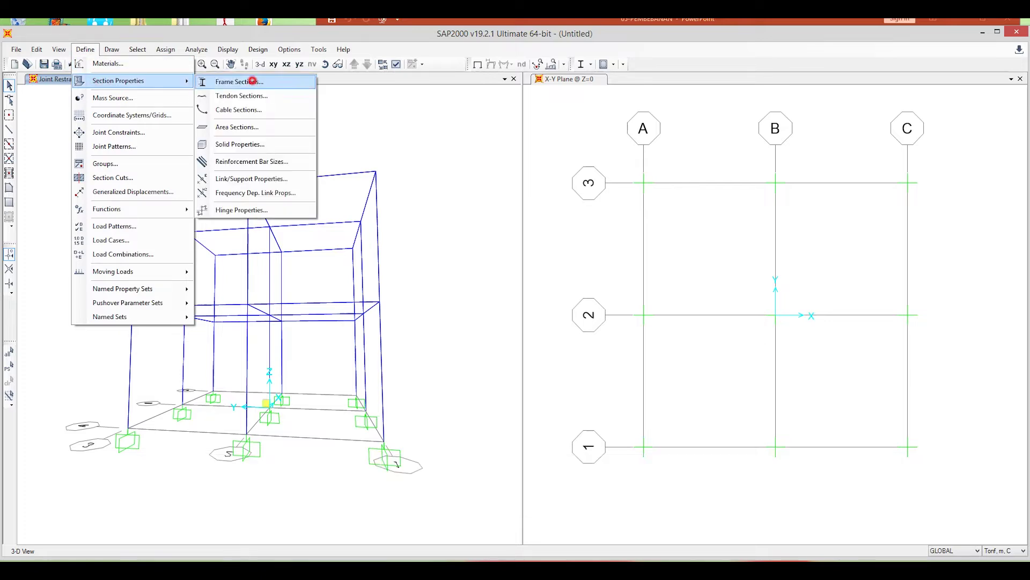
{"action": "left_click", "coordinate": [243, 82]}
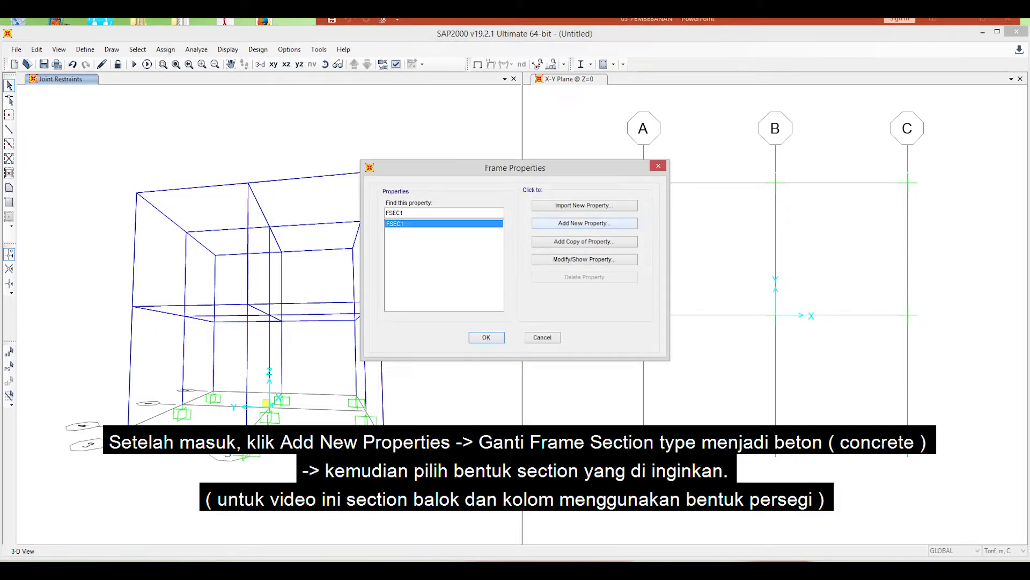
{"action": "left_click", "coordinate": [600, 223]}
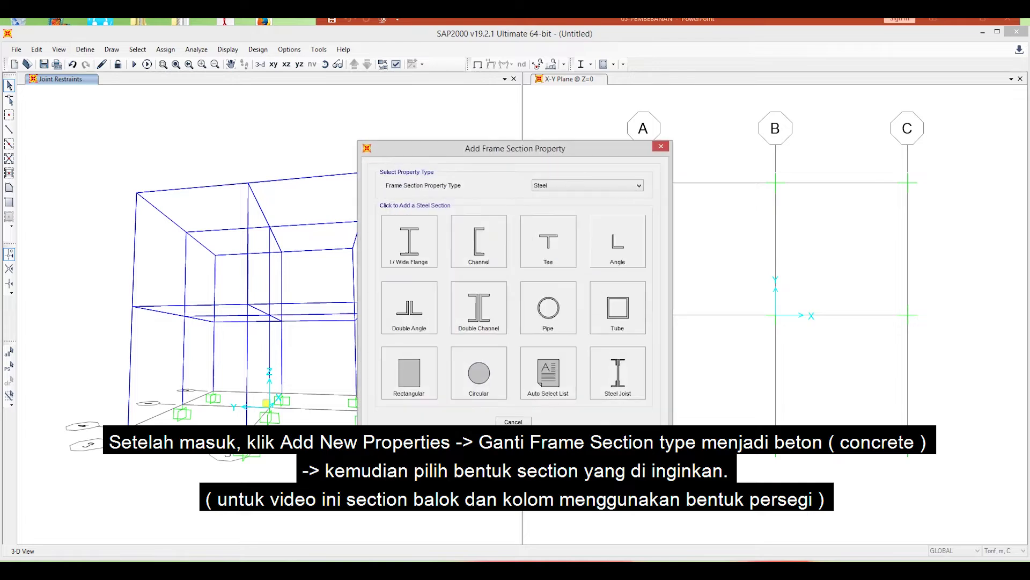
{"action": "left_click", "coordinate": [605, 183]}
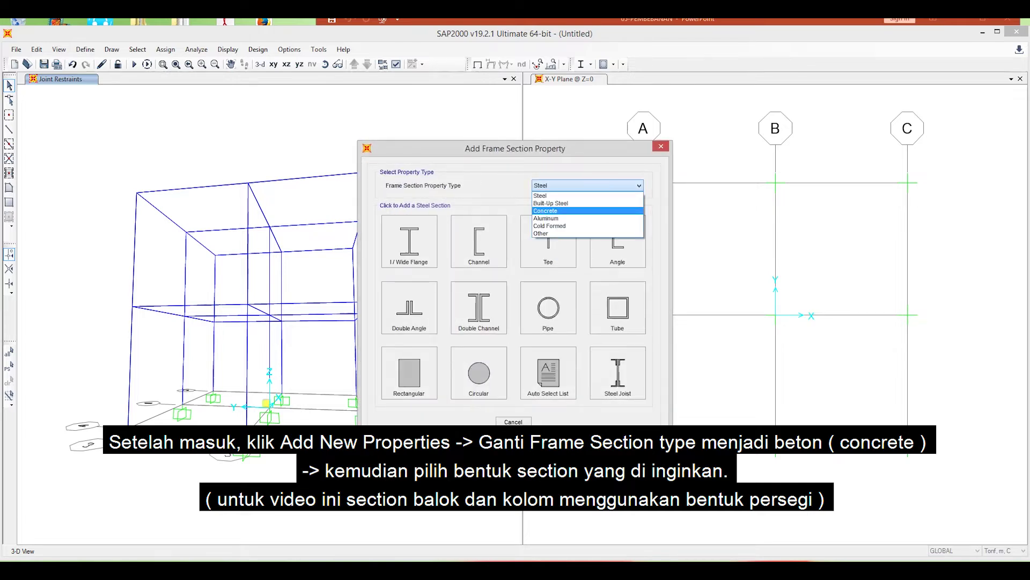
{"action": "left_click", "coordinate": [602, 210]}
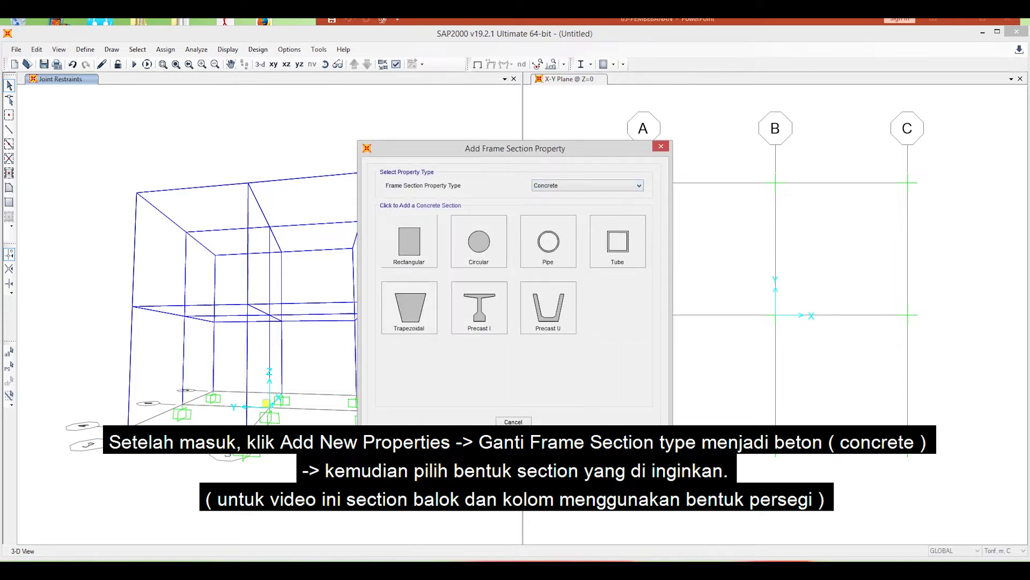
{"action": "left_click", "coordinate": [409, 241]}
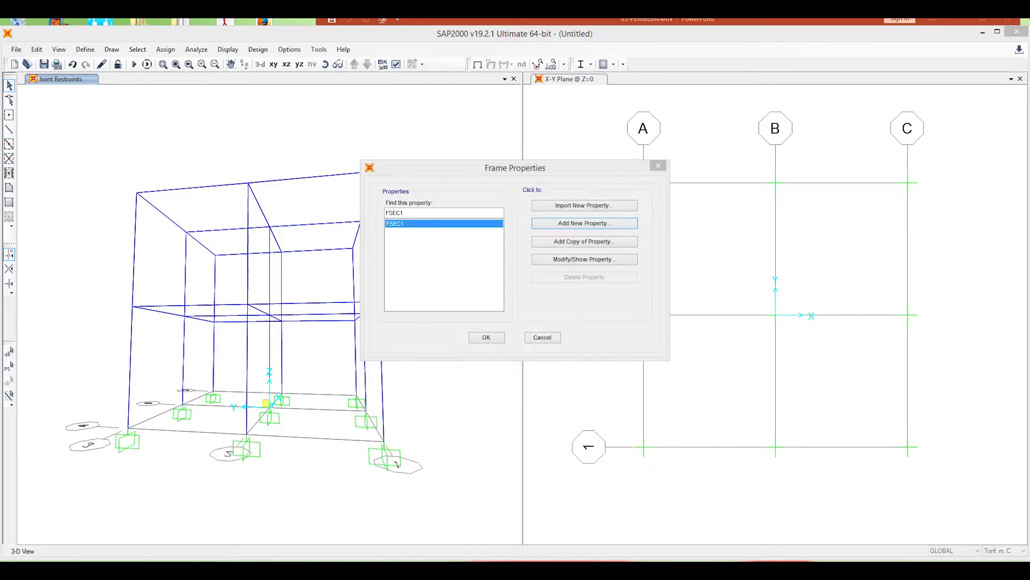
- Name the new rectangular concrete section B 30/40
{"action": "double_click", "coordinate": [502, 195]}
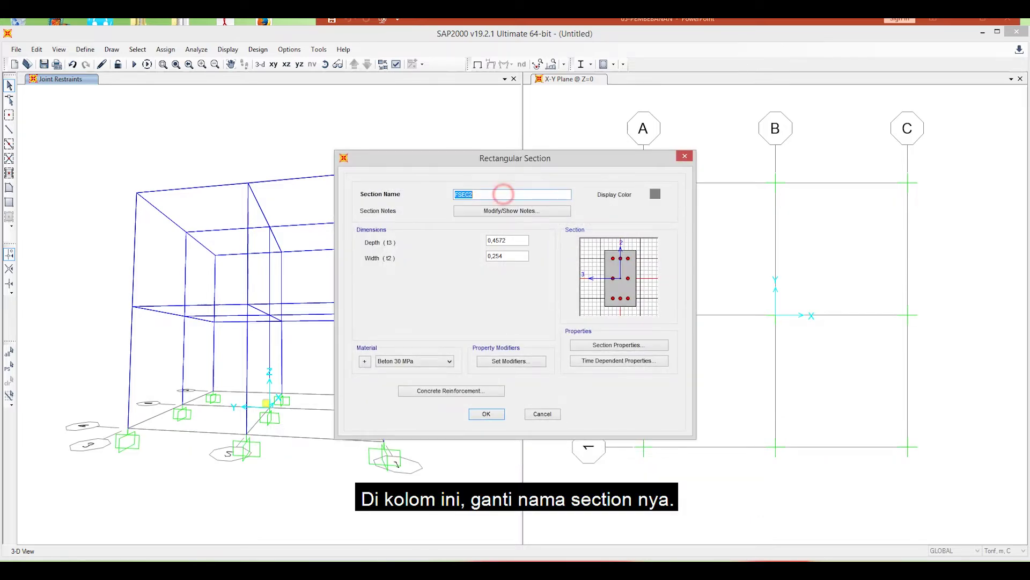
{"action": "key", "text": "alt+Tab"}
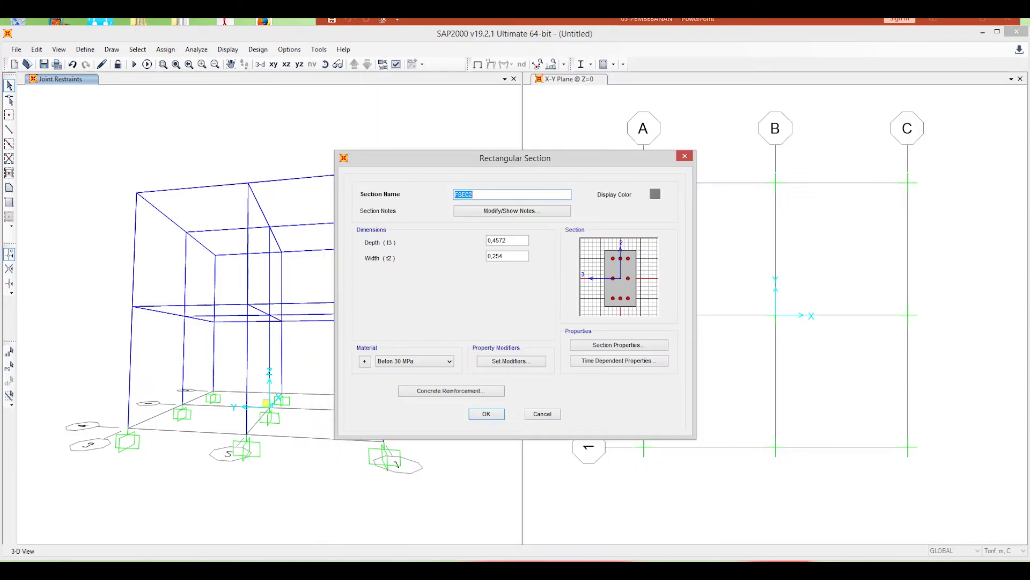
{"action": "type", "text": "b"}
{"action": "type", "text": "B"}
{"action": "type", "text": " 30/"}
{"action": "type", "text": "40"}
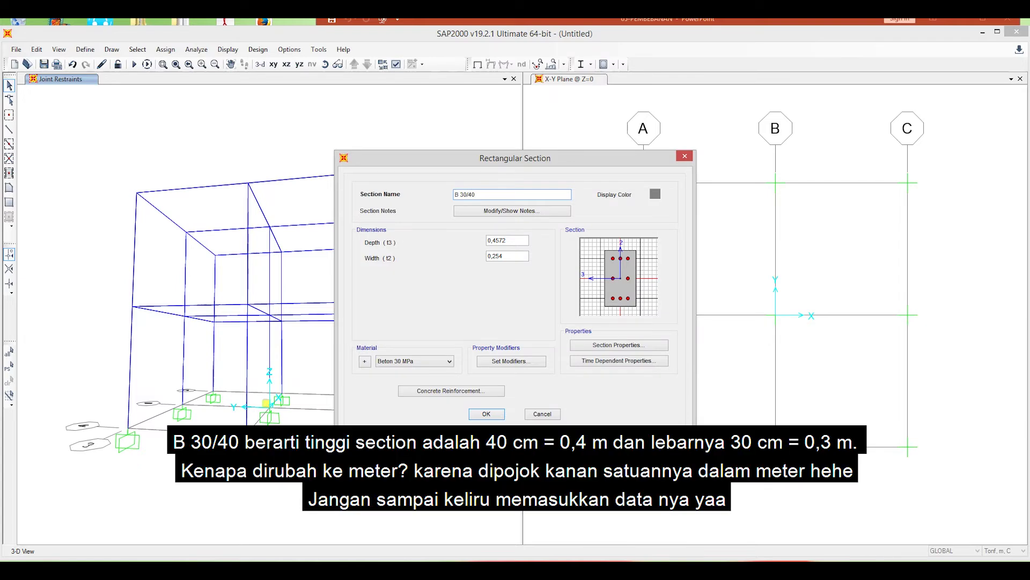
- Set the beam section's depth to 0,4 m and its width to 0,3 m
{"action": "left_click", "coordinate": [510, 241]}
{"action": "key", "text": "BackSpace"}
{"action": "key", "text": "BackSpace"}
{"action": "key", "text": "Tab"}
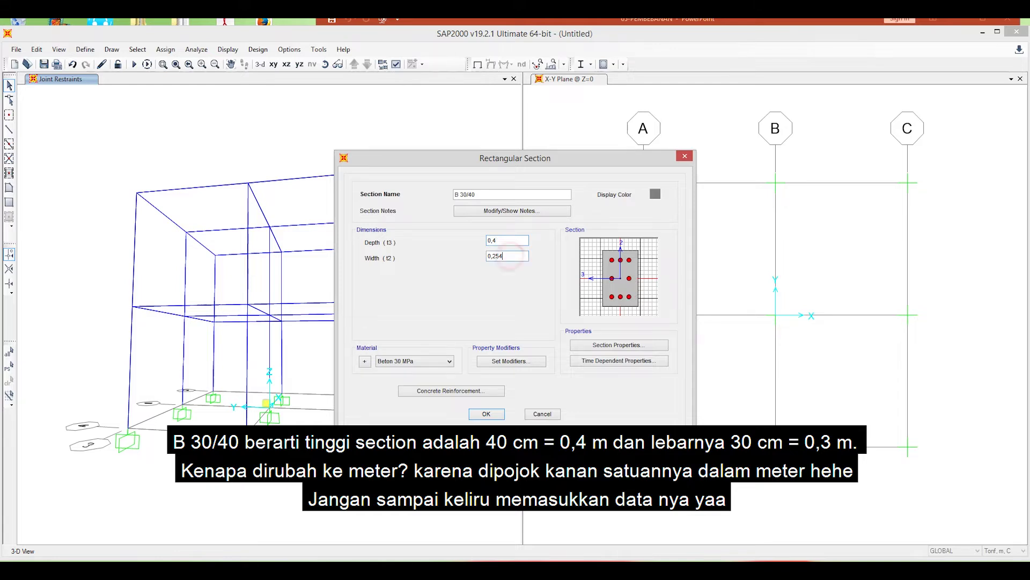
{"action": "type", "text": "0,"}
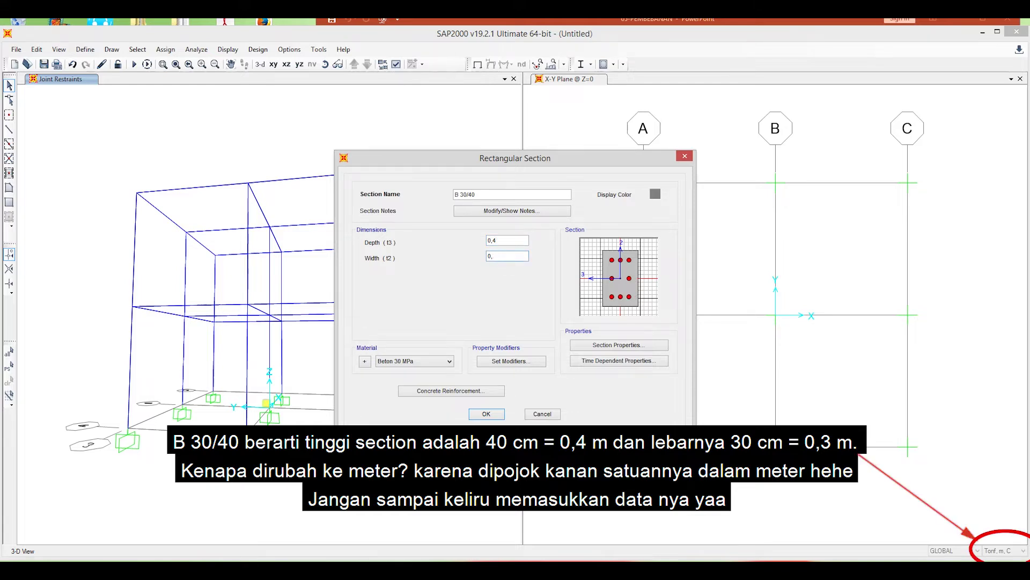
{"action": "type", "text": "3"}
{"action": "left_click", "coordinate": [508, 240]}
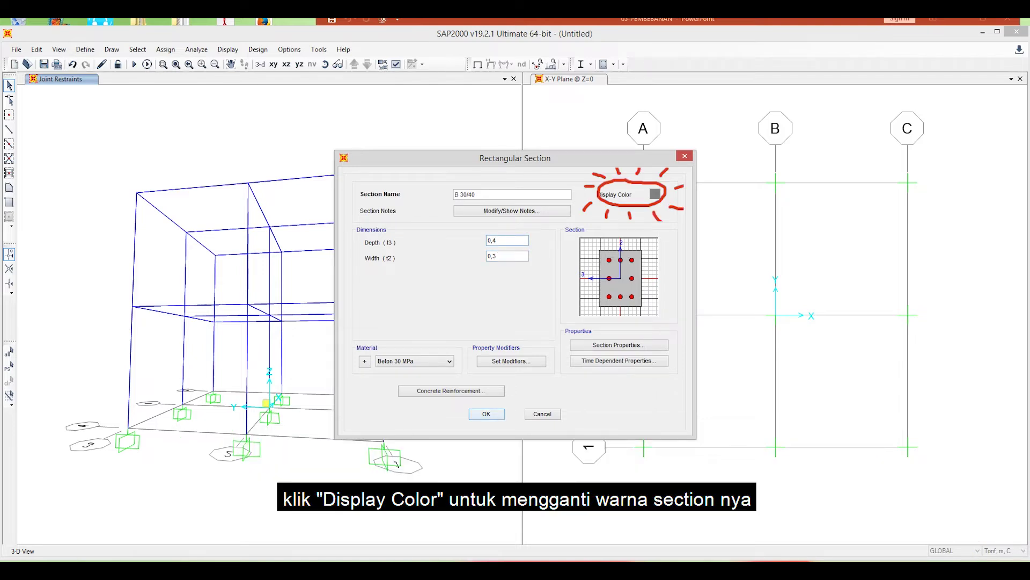
- Change the beam section's display color to red and accept the section definition
{"action": "left_click", "coordinate": [656, 194]}
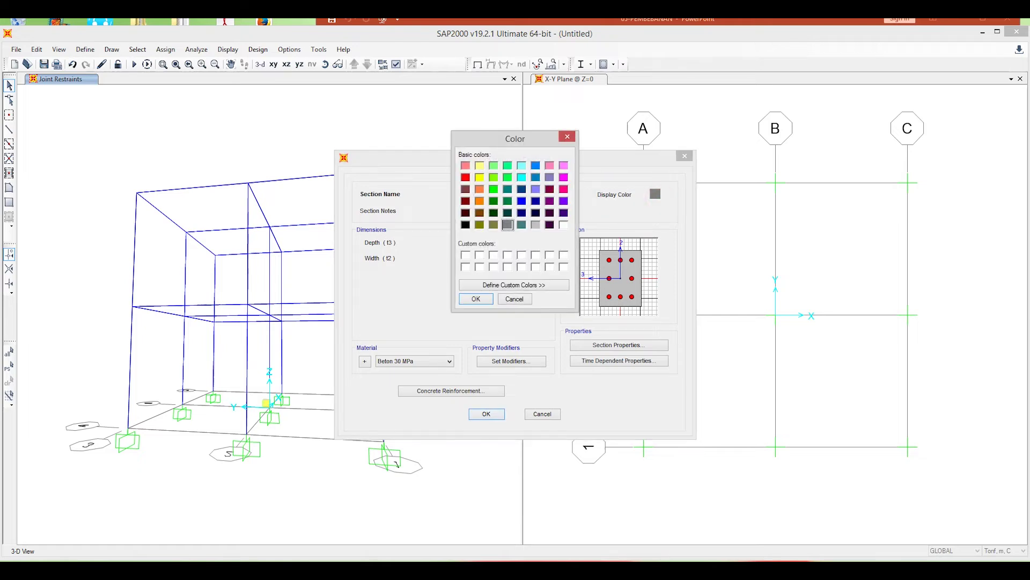
{"action": "left_click", "coordinate": [465, 177]}
{"action": "left_click", "coordinate": [475, 299]}
{"action": "left_click", "coordinate": [486, 414]}
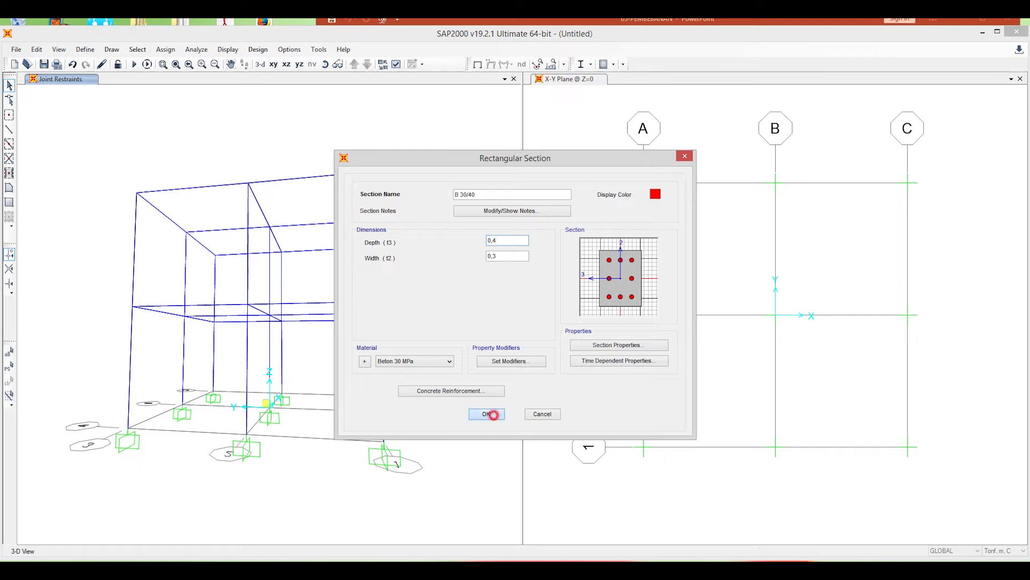
- Add another rectangular concrete frame section and name it K 30/30
{"action": "left_click", "coordinate": [456, 226]}
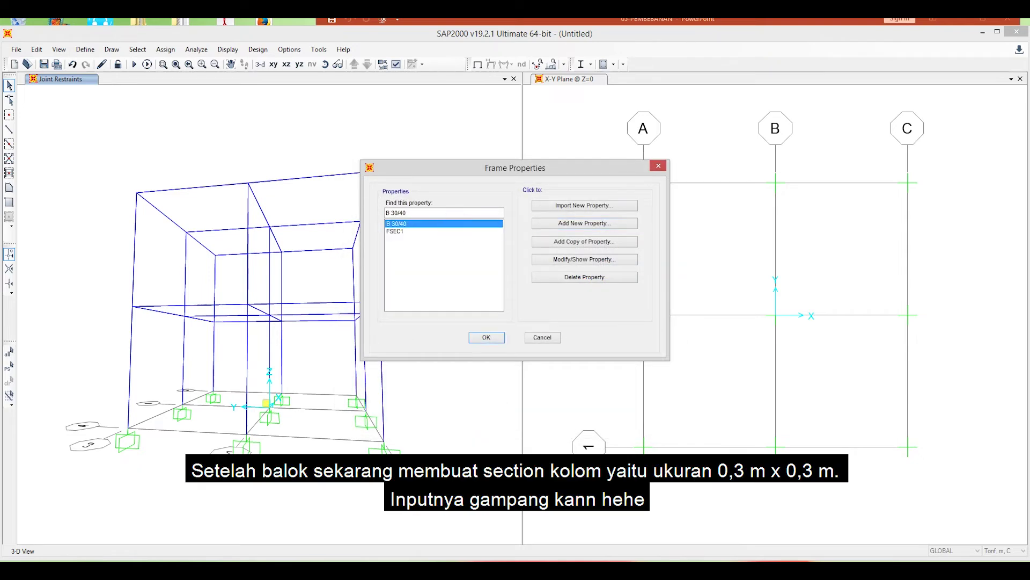
{"action": "left_click", "coordinate": [455, 232]}
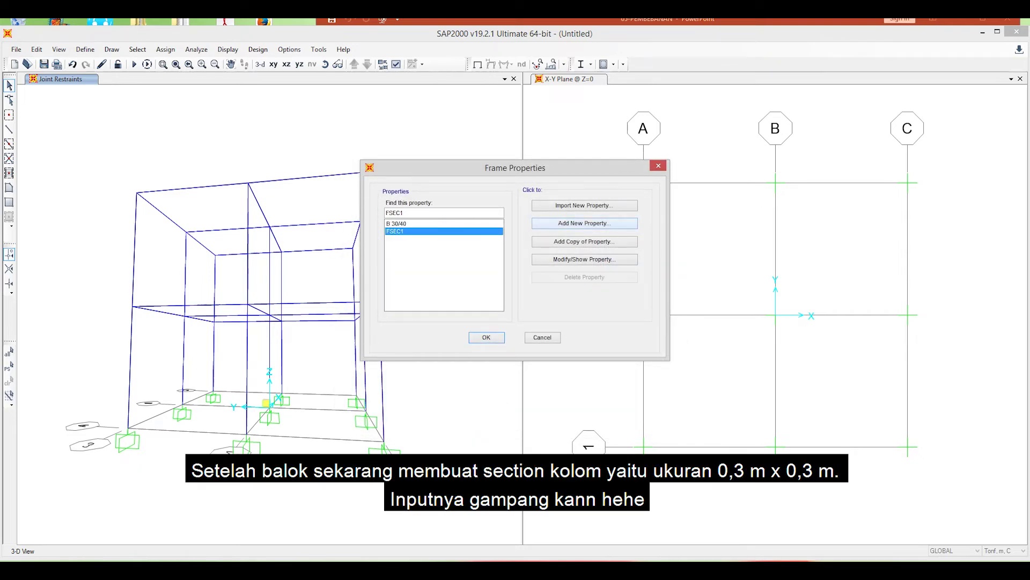
{"action": "left_click", "coordinate": [572, 223]}
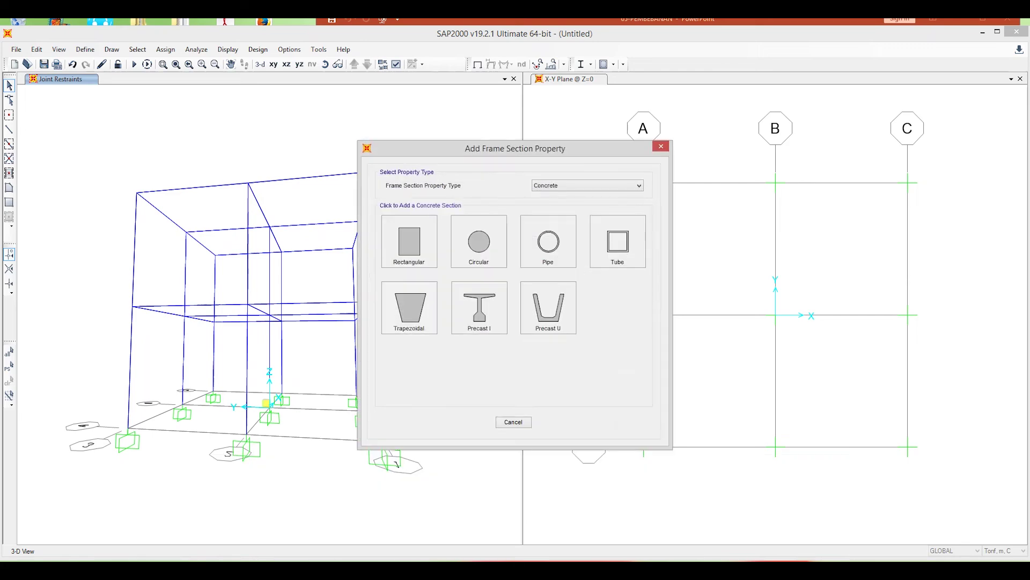
{"action": "left_click", "coordinate": [416, 251]}
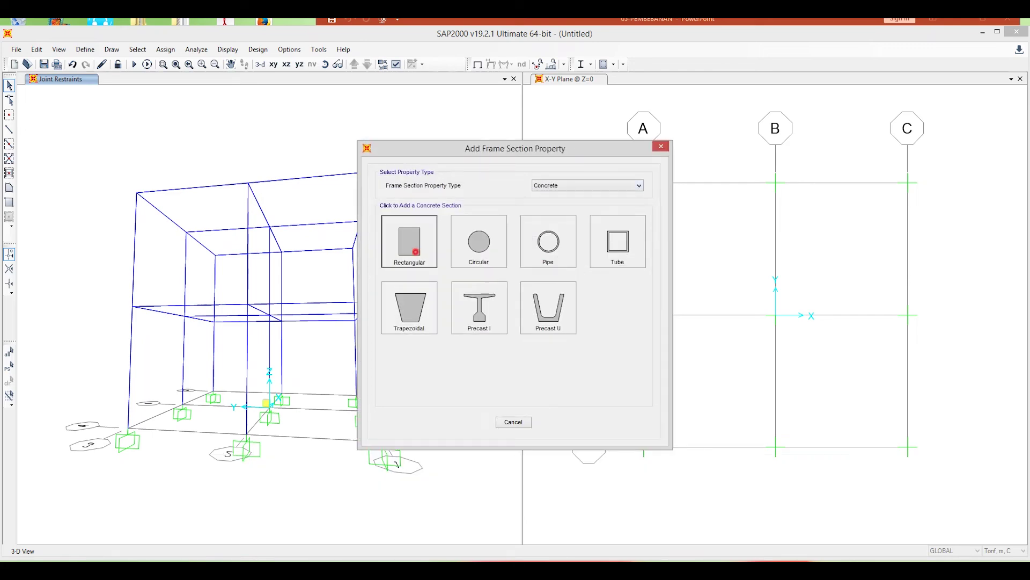
{"action": "double_click", "coordinate": [504, 193]}
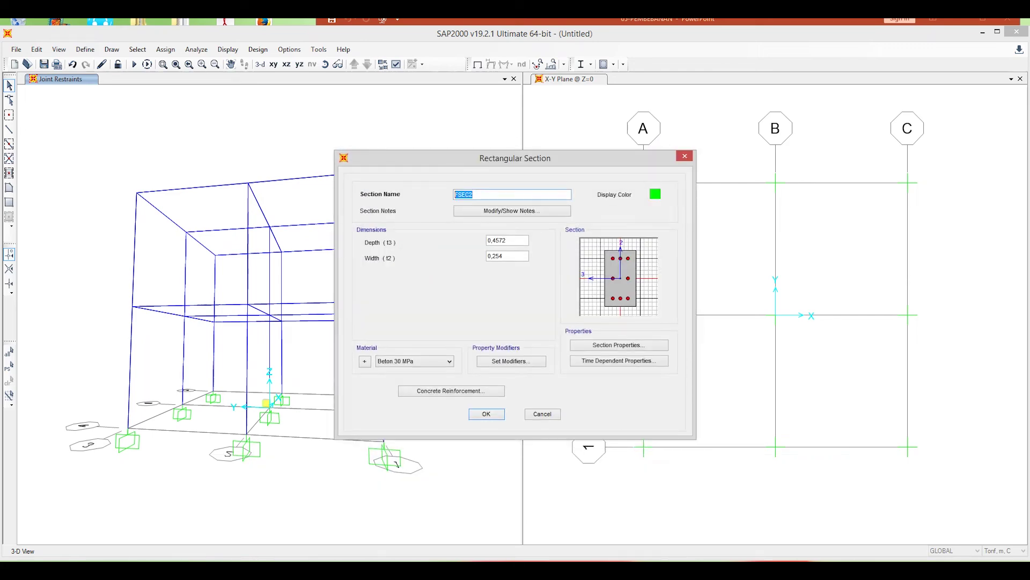
{"action": "type", "text": "K 30/30"}
- Set the column section's depth and width to 0,3 m, then accept the section and the frame properties list
{"action": "left_click_drag", "start_coordinate": [508, 241], "coordinate": [497, 241]}
{"action": "type", "text": "3"}
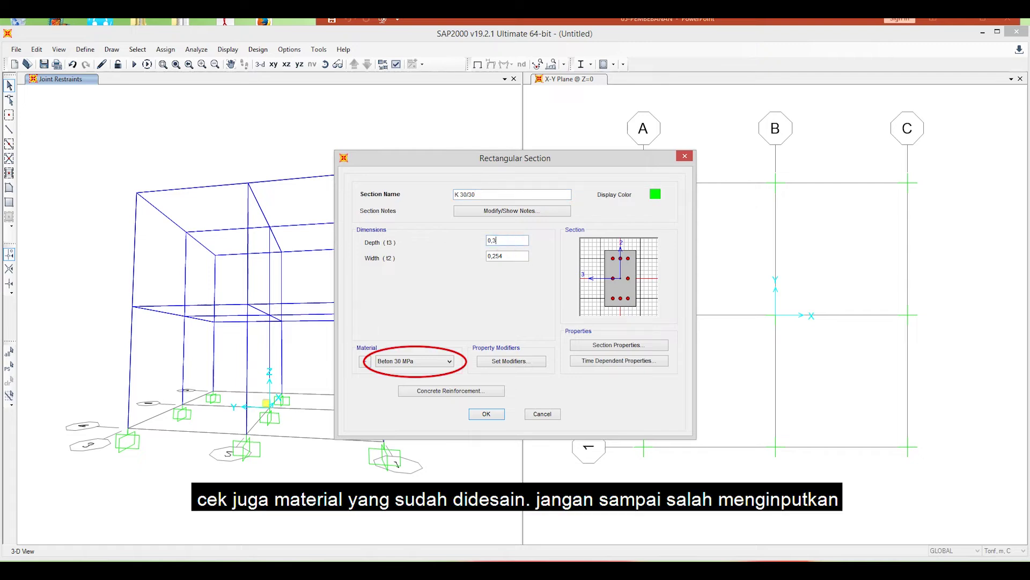
{"action": "left_click_drag", "start_coordinate": [508, 256], "coordinate": [497, 256]}
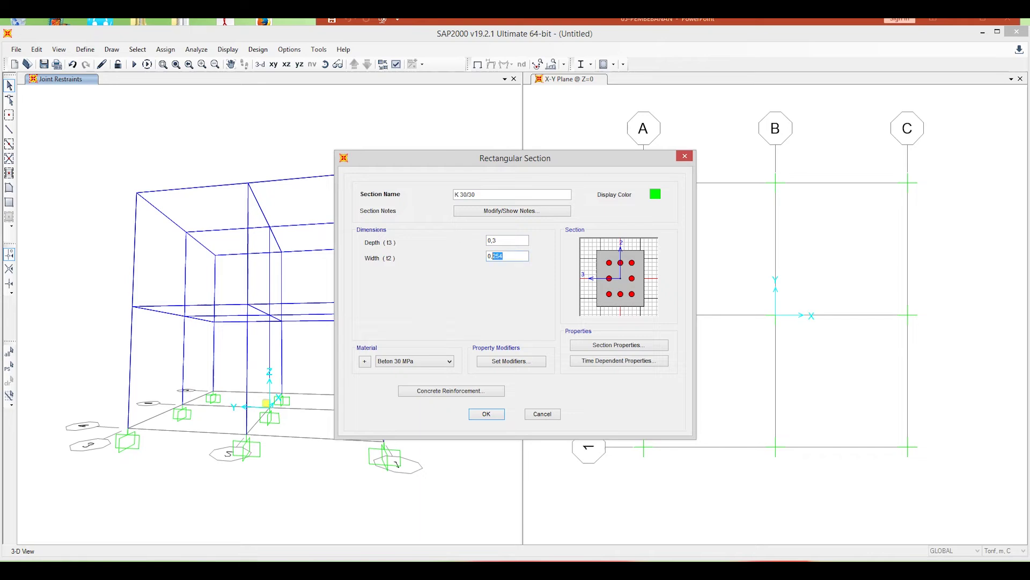
{"action": "type", "text": "3"}
{"action": "left_click", "coordinate": [509, 240]}
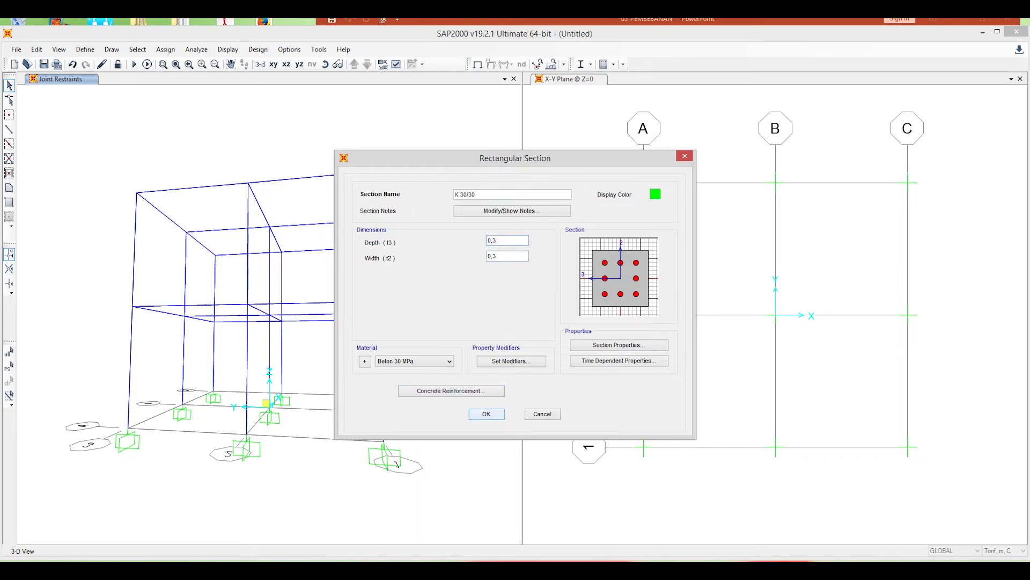
{"action": "left_click", "coordinate": [487, 414]}
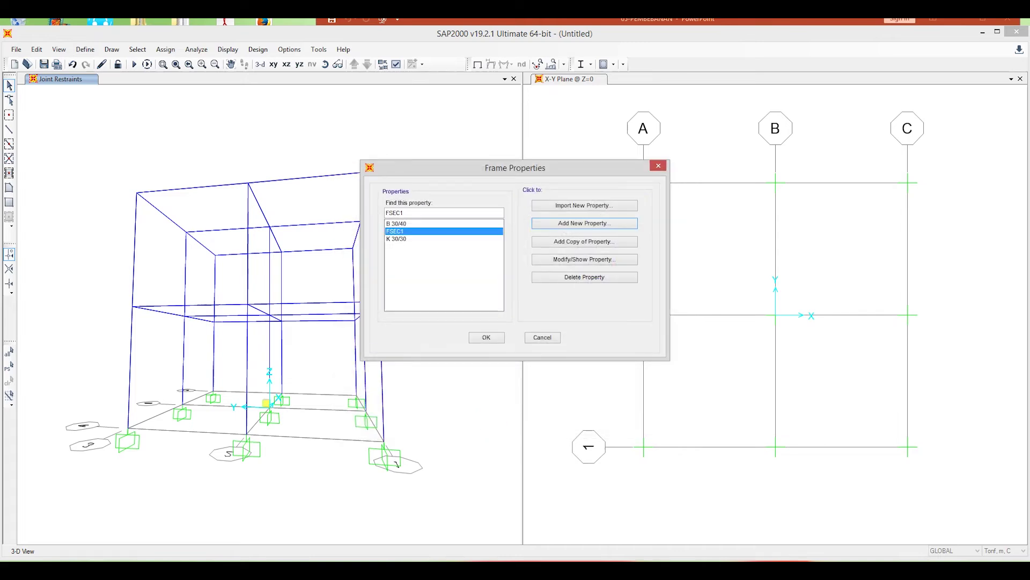
{"action": "left_click", "coordinate": [486, 337]}
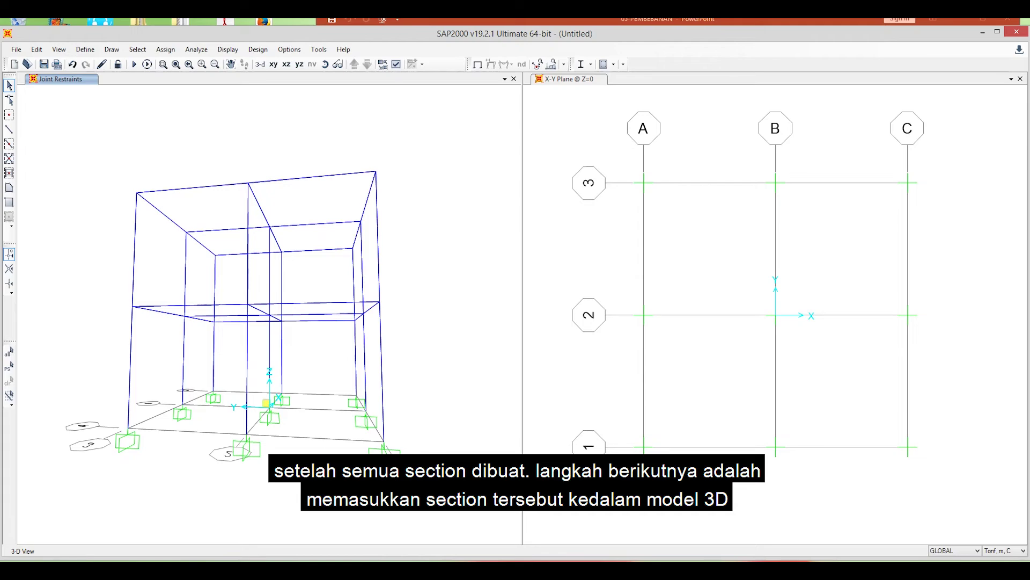
- Select all the columns of both stories in the 3D view with crossing windows
{"action": "left_click", "coordinate": [431, 363]}
{"action": "left_click_drag", "start_coordinate": [431, 363], "coordinate": [103, 363]}
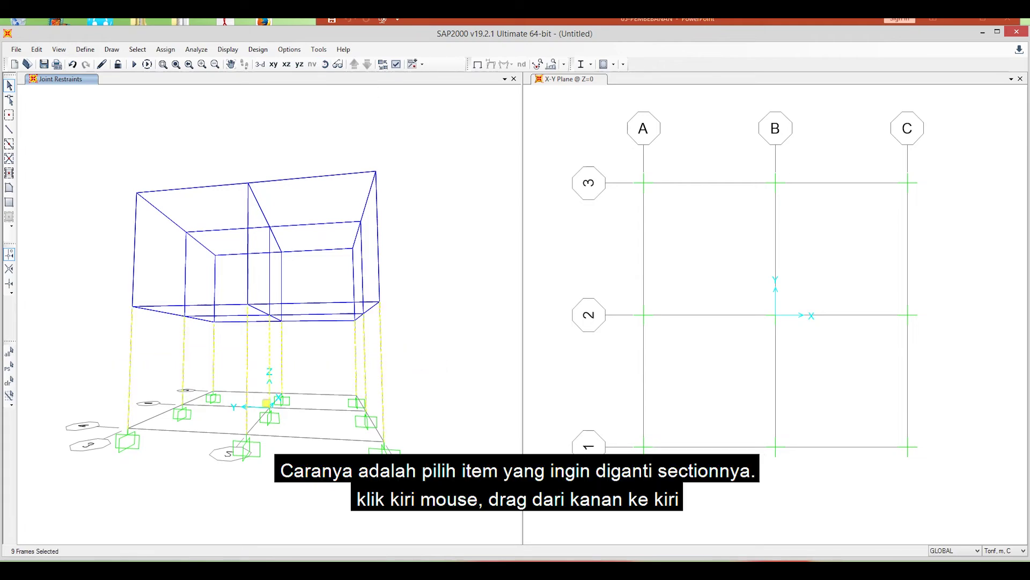
{"action": "left_click", "coordinate": [325, 65]}
{"action": "left_click_drag", "start_coordinate": [315, 123], "coordinate": [309, 138]}
{"action": "left_click_drag", "start_coordinate": [416, 278], "coordinate": [105, 273]}
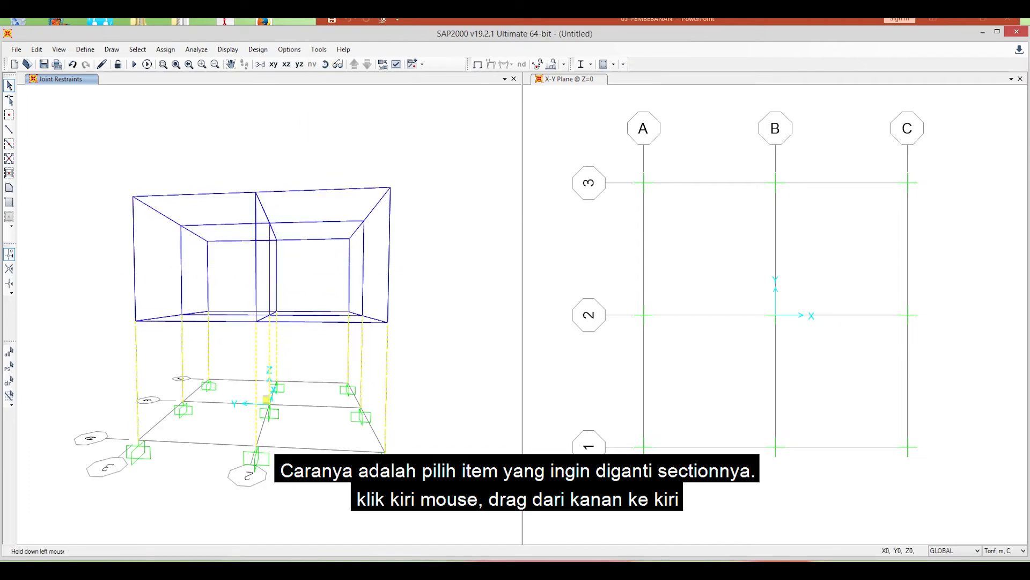
- Assign the K 30/30 frame section to the selected columns
{"action": "left_click", "coordinate": [165, 48]}
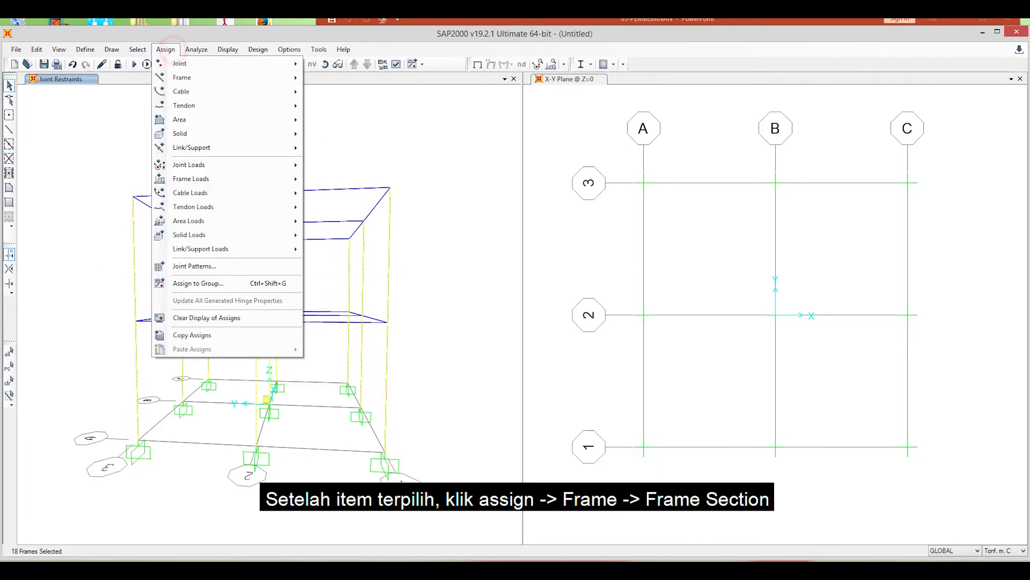
{"action": "mouse_move", "coordinate": [182, 78]}
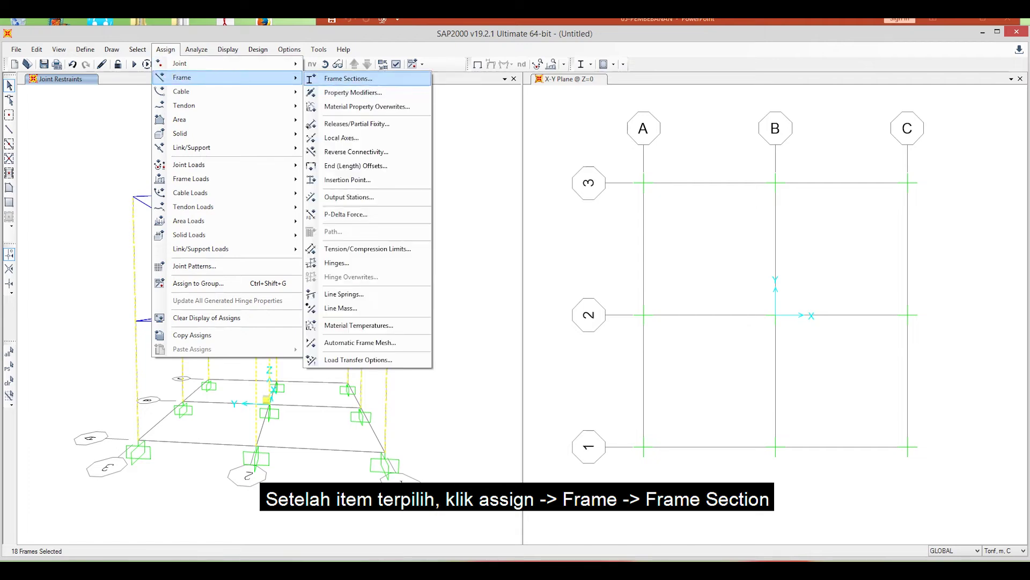
{"action": "left_click", "coordinate": [376, 78]}
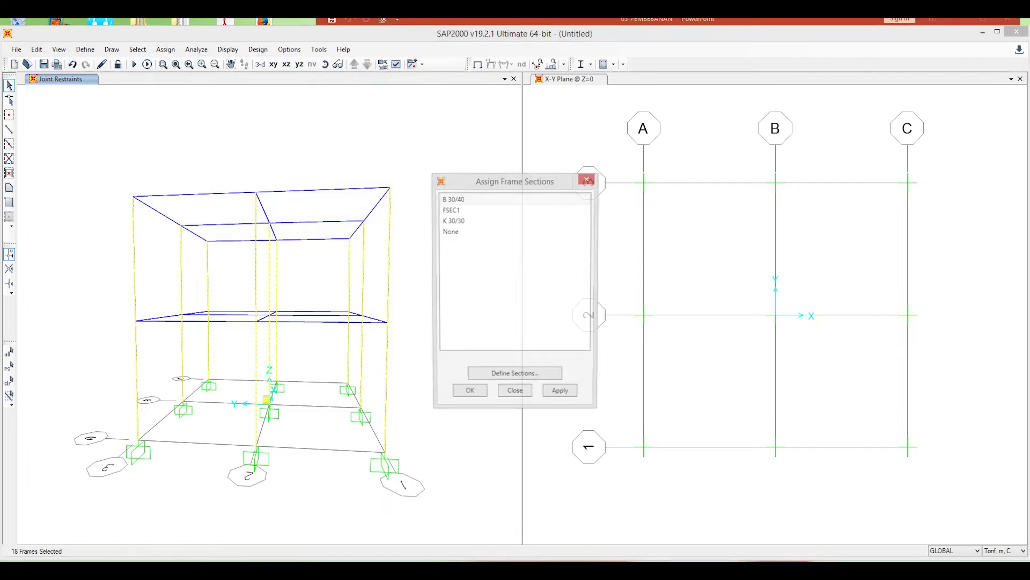
{"action": "left_click_drag", "start_coordinate": [488, 180], "coordinate": [564, 160]}
{"action": "left_click", "coordinate": [585, 201]}
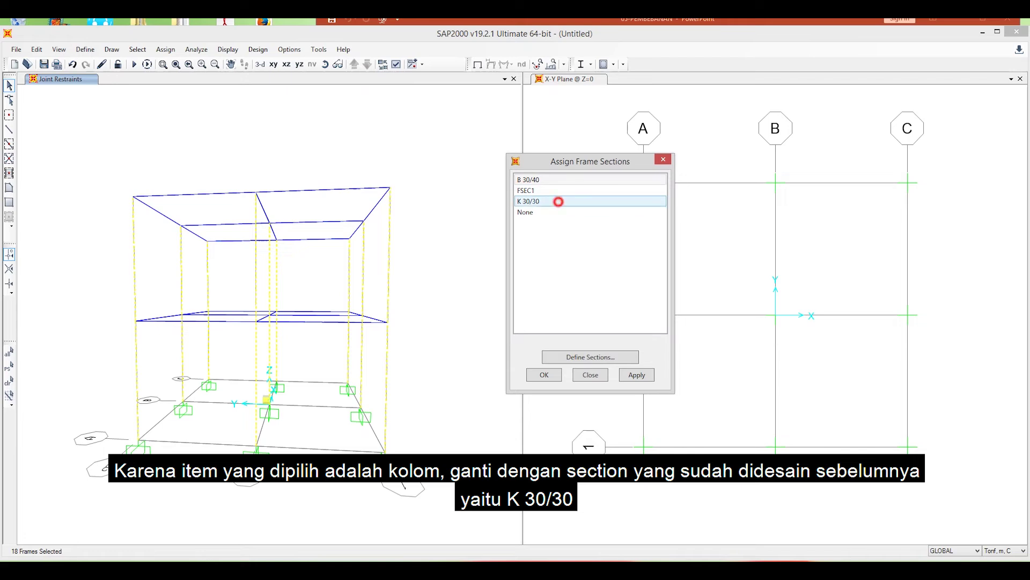
{"action": "left_click", "coordinate": [641, 374]}
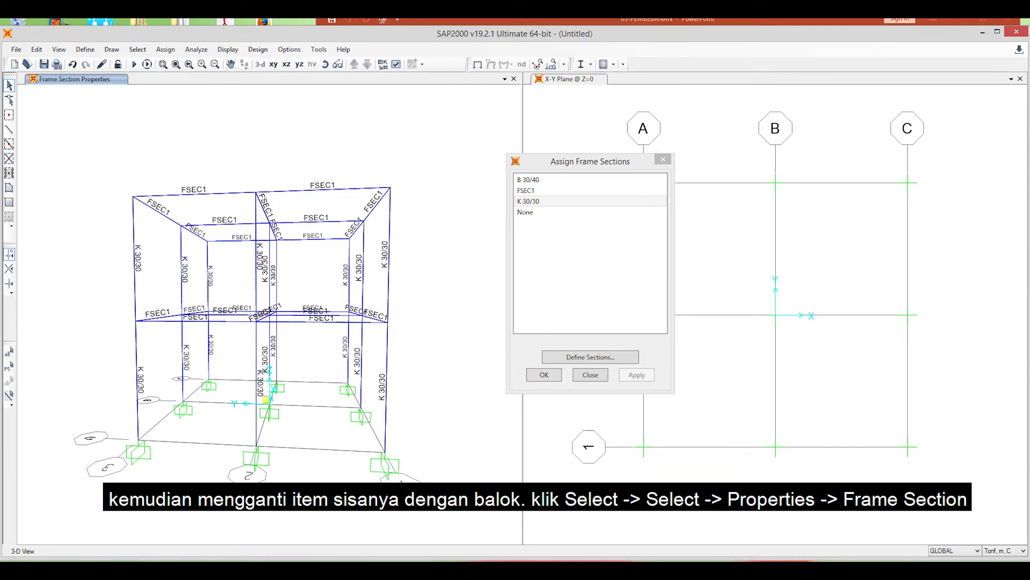
- Select all frames that have the FSEC1 section by their frame section property, keeping the section assignment dialog open
{"action": "left_click", "coordinate": [138, 49]}
{"action": "mouse_move", "coordinate": [161, 63]}
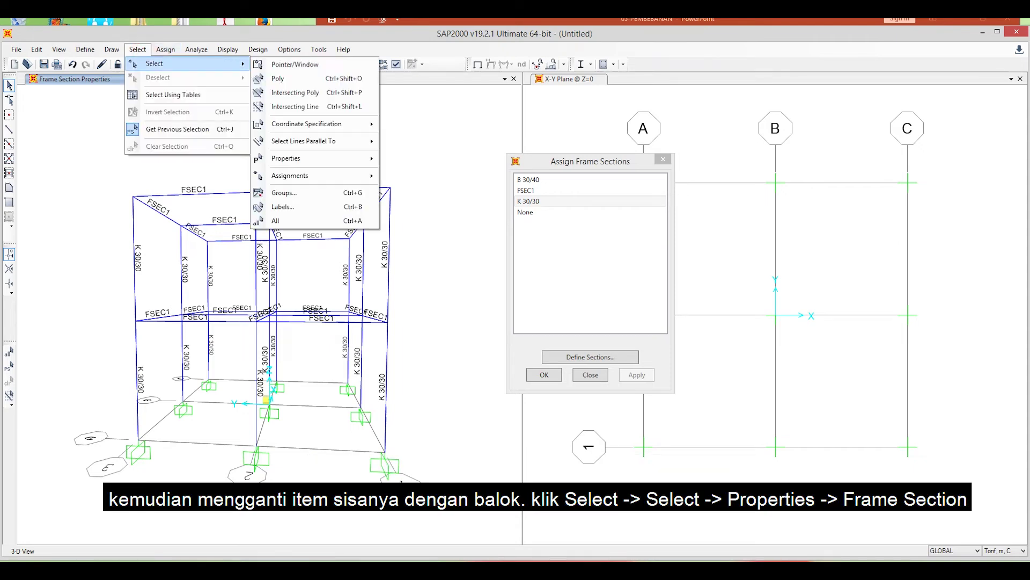
{"action": "mouse_move", "coordinate": [290, 158]}
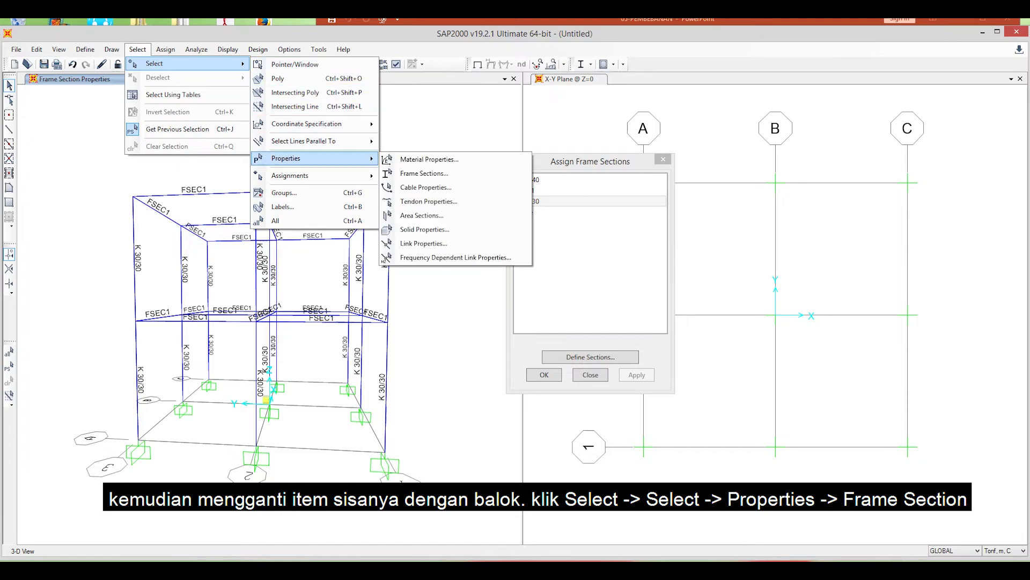
{"action": "left_click", "coordinate": [451, 172]}
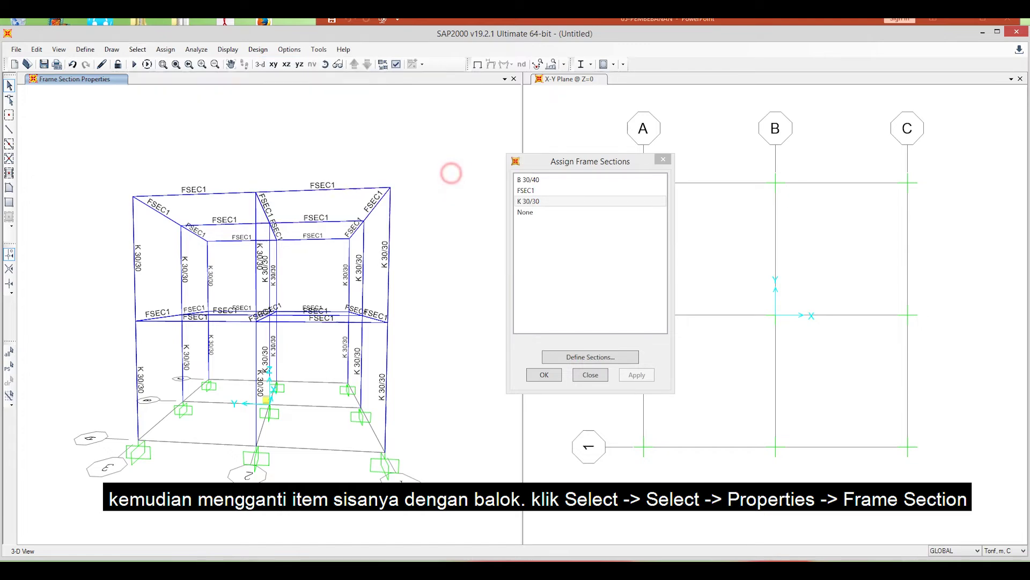
{"action": "left_click_drag", "start_coordinate": [564, 161], "coordinate": [714, 162]}
{"action": "left_click", "coordinate": [442, 241]}
{"action": "left_click", "coordinate": [442, 241]}
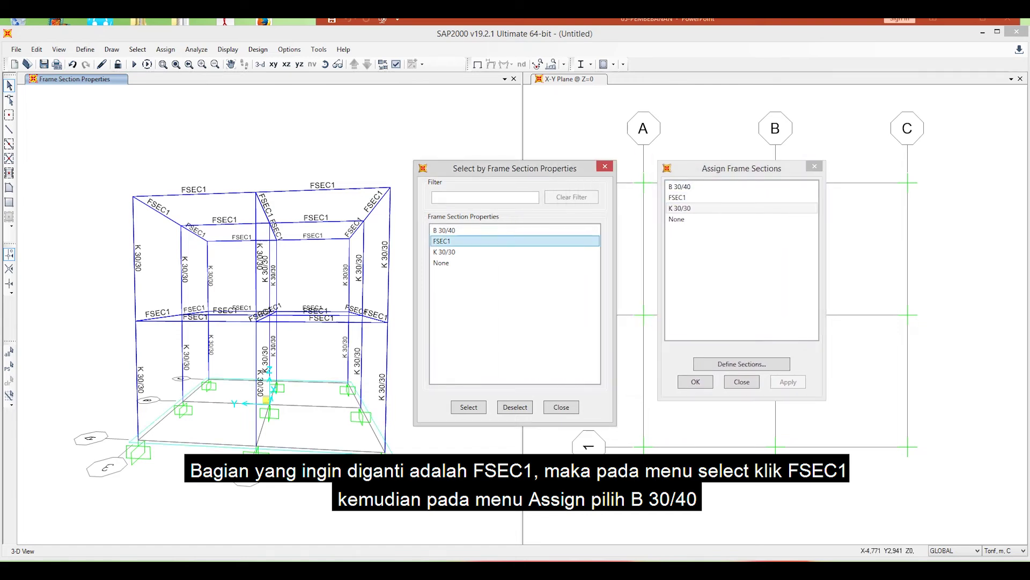
{"action": "left_click", "coordinate": [469, 407]}
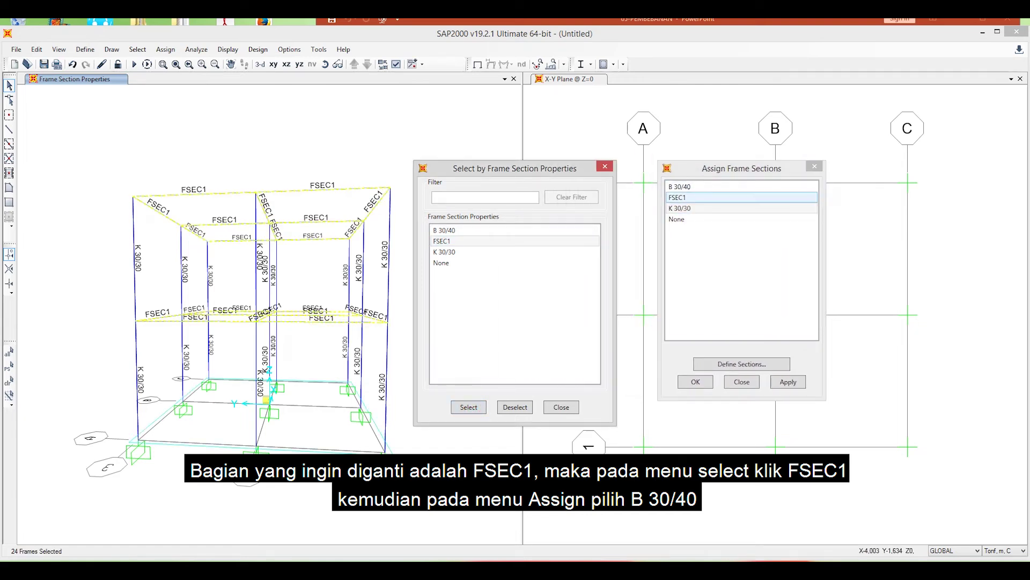
- Assign the B 30/40 section to the selected beams and close both the selection and assignment dialogs
{"action": "left_click", "coordinate": [680, 186]}
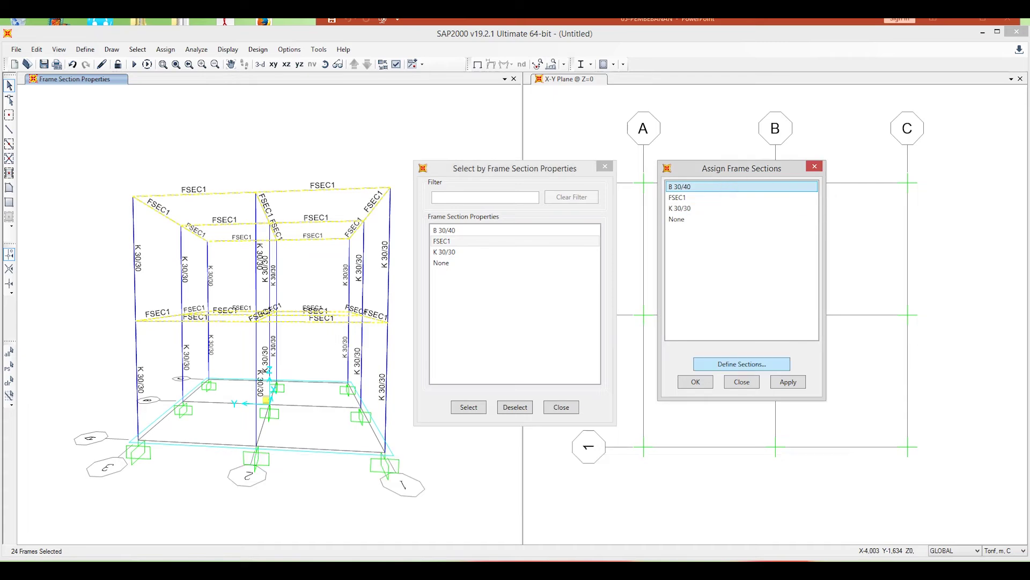
{"action": "left_click", "coordinate": [789, 381]}
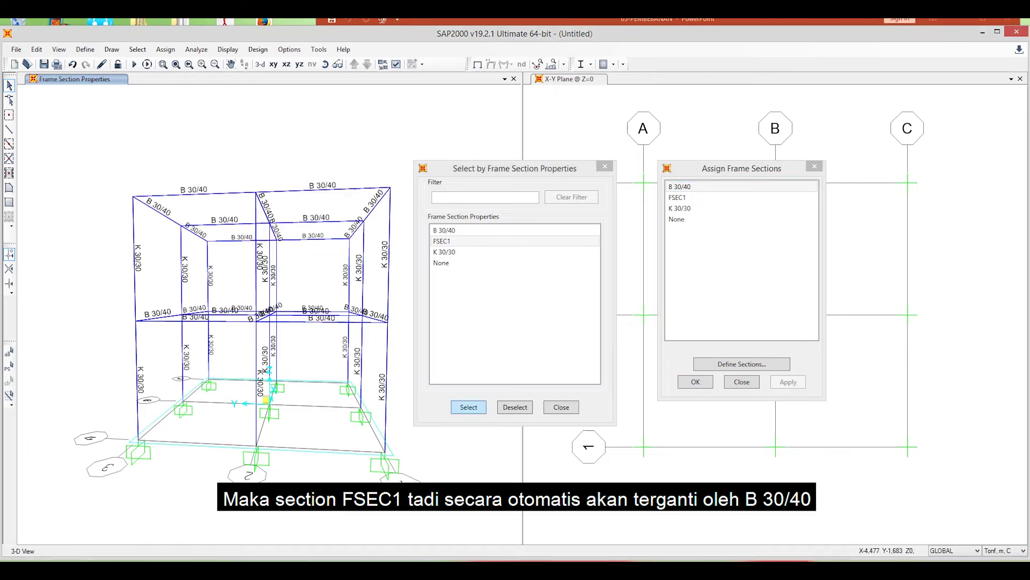
{"action": "left_click", "coordinate": [561, 408]}
{"action": "left_click", "coordinate": [693, 381]}
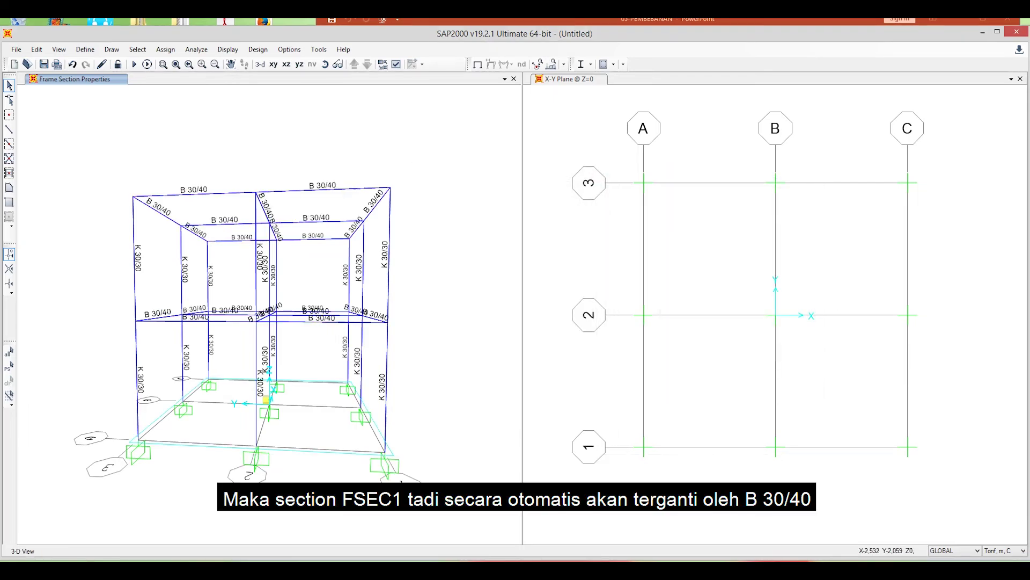
{"action": "left_click", "coordinate": [575, 257]}
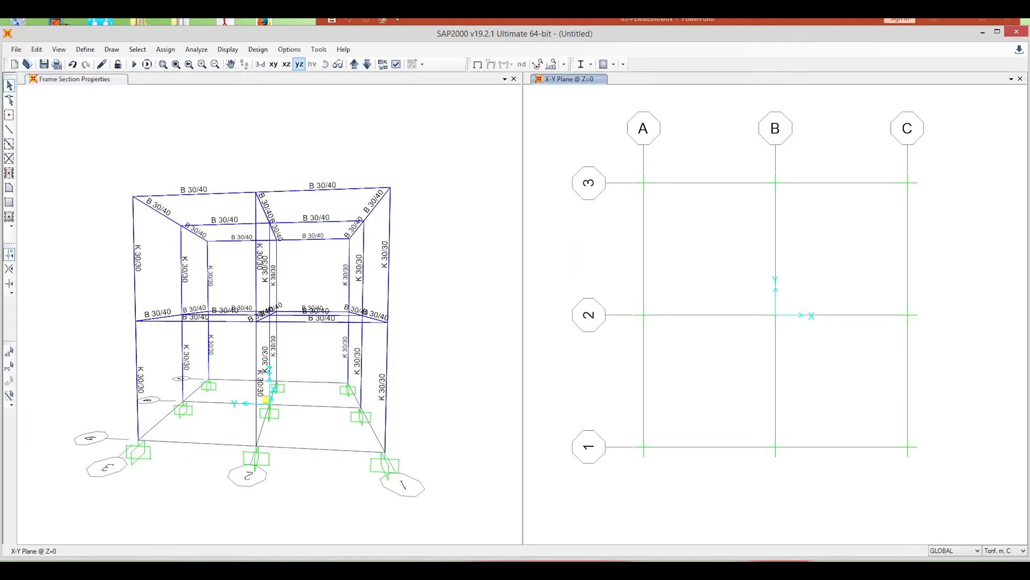
{"action": "left_click", "coordinate": [444, 166]}
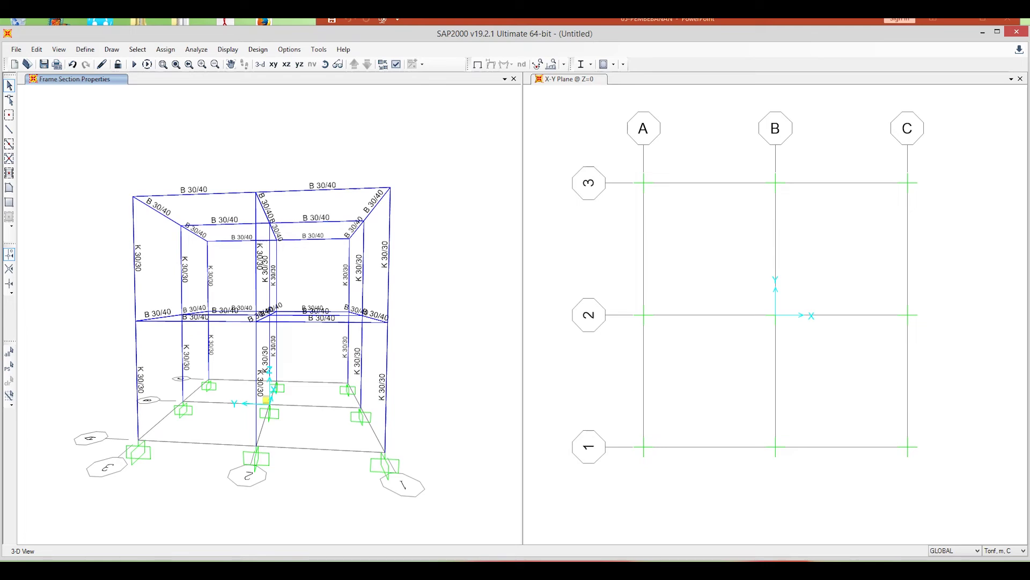
- Set the second view to the X-Z plane at Y=4 and display the frame section properties on its members
{"action": "left_click", "coordinate": [597, 235]}
{"action": "left_click", "coordinate": [286, 64]}
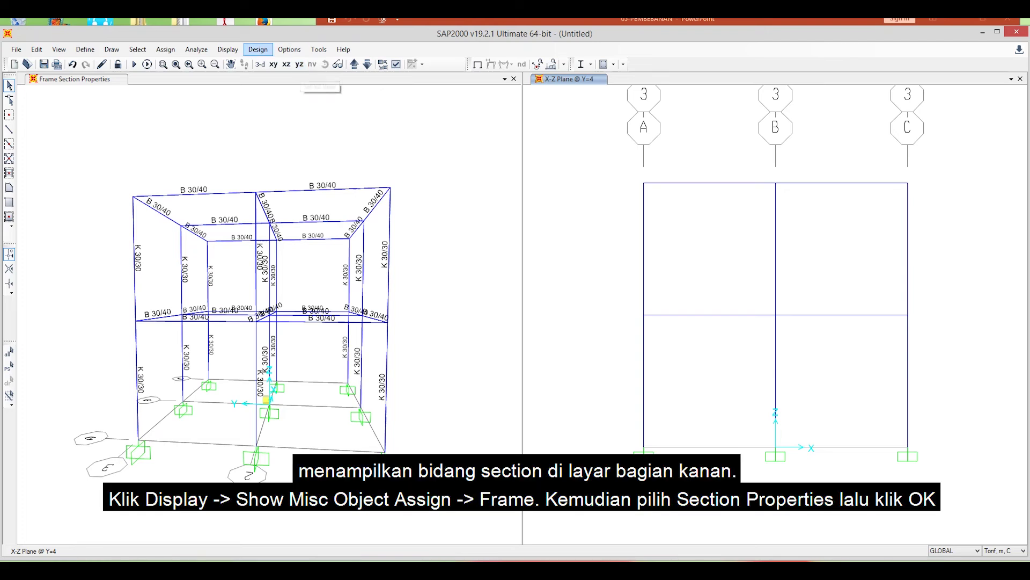
{"action": "left_click", "coordinate": [228, 49]}
{"action": "mouse_move", "coordinate": [271, 77]}
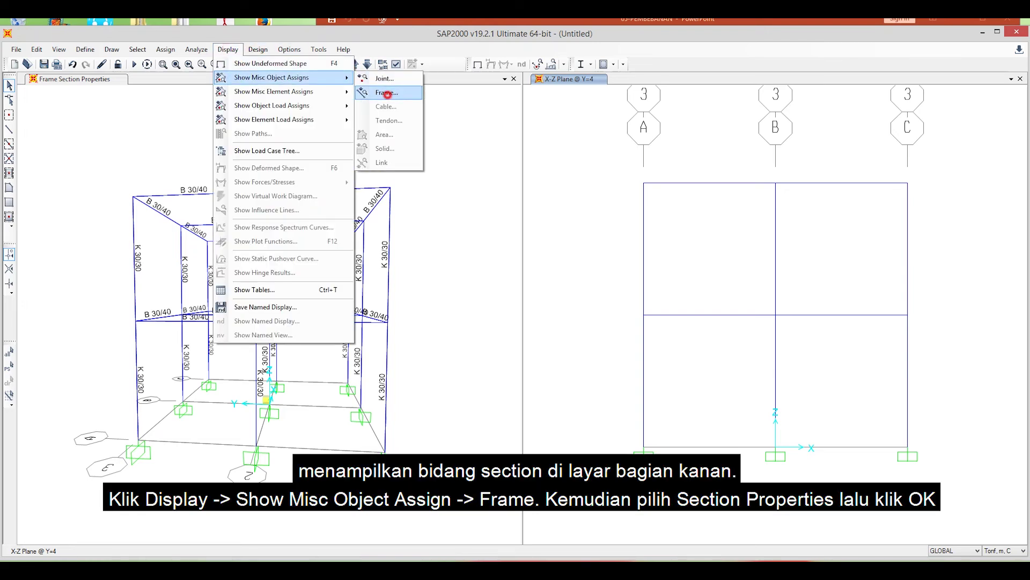
{"action": "left_click", "coordinate": [387, 93]}
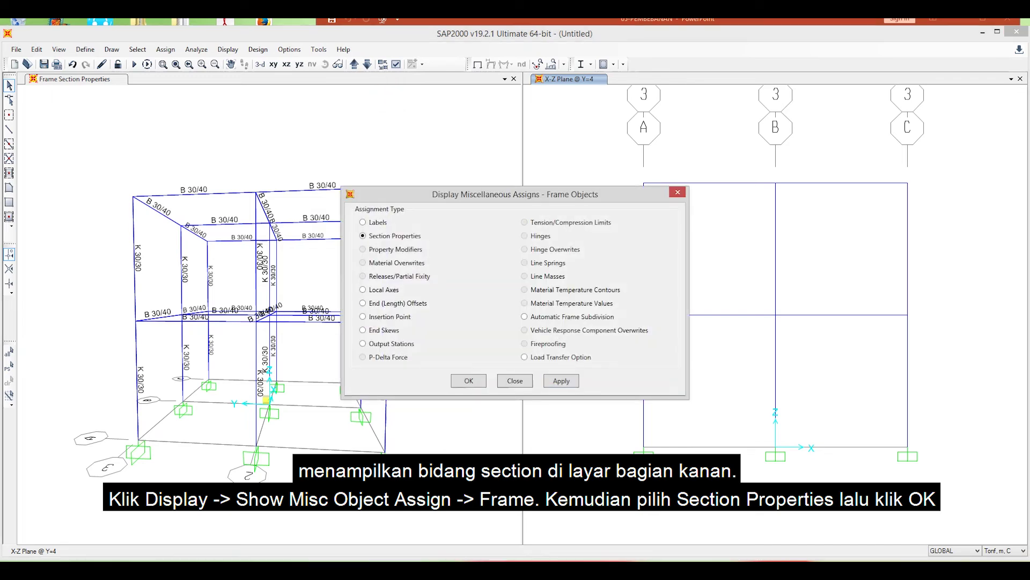
{"action": "left_click", "coordinate": [562, 380]}
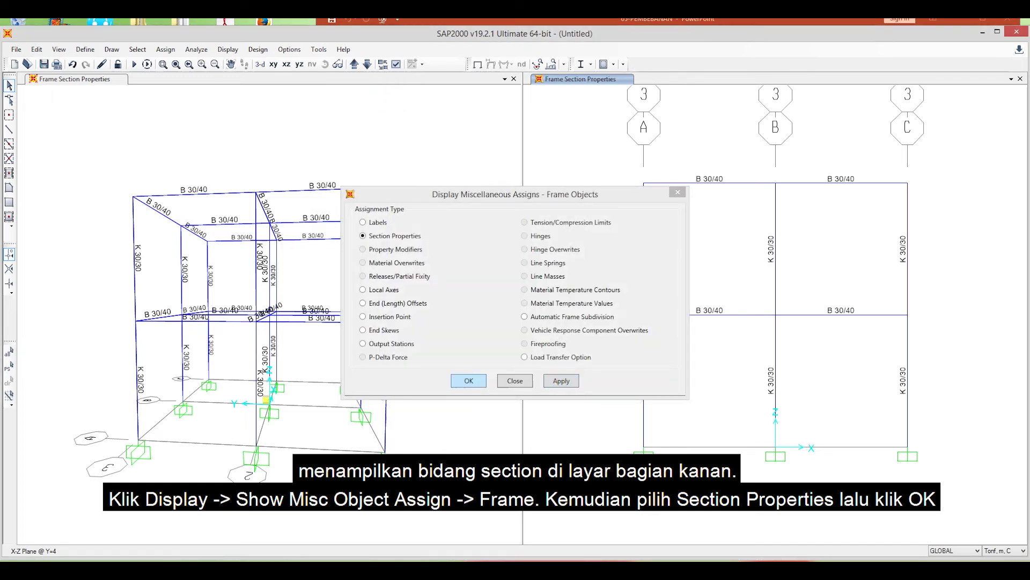
{"action": "left_click", "coordinate": [469, 380]}
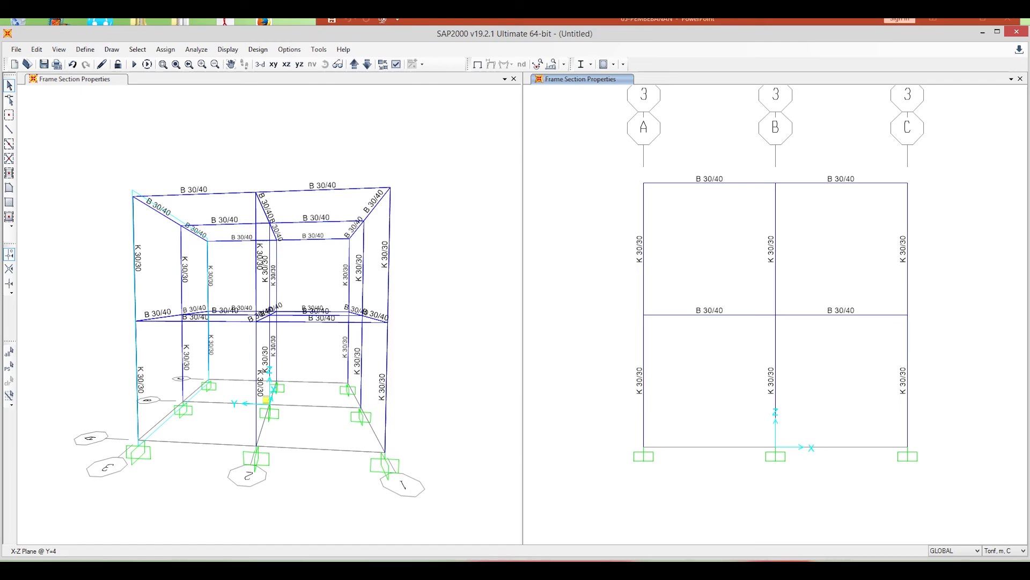
- Compare the section labels in the X-Z elevation and the X-Y plan at Z=4 with the structural drawing in PowerPoint, then minimize PowerPoint
{"action": "key", "text": "alt+Tab"}
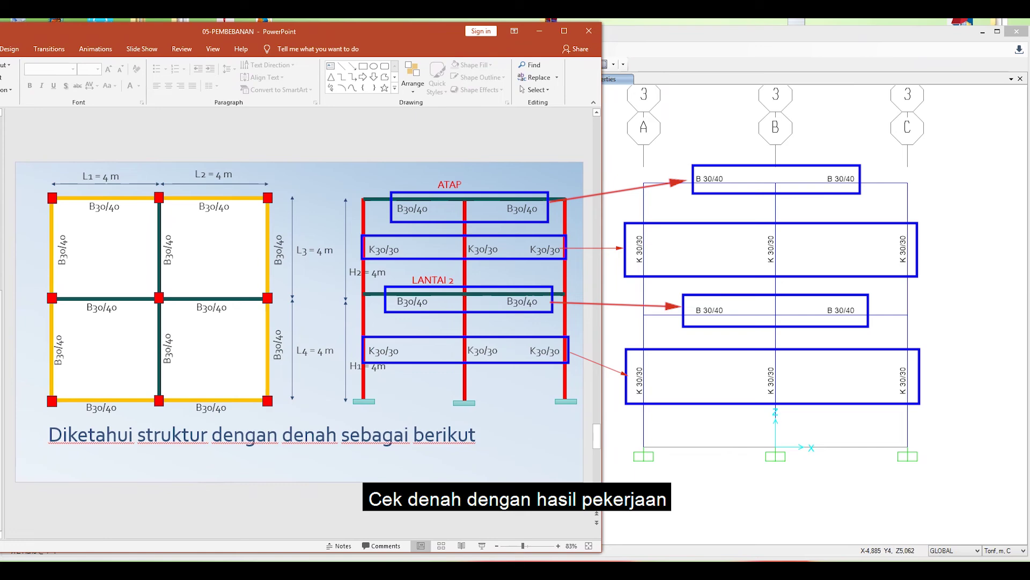
{"action": "left_click", "coordinate": [715, 139]}
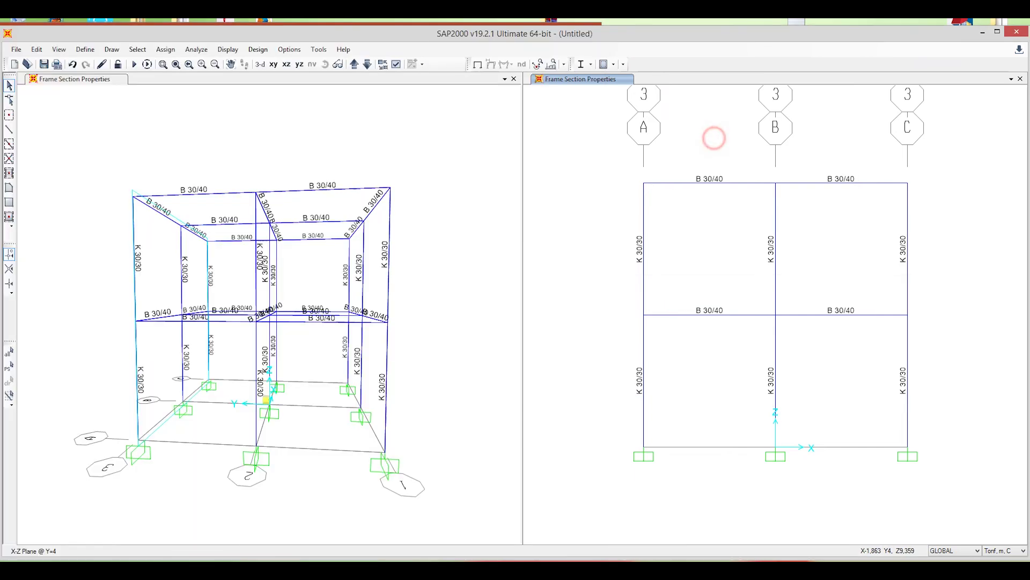
{"action": "left_click", "coordinate": [273, 65]}
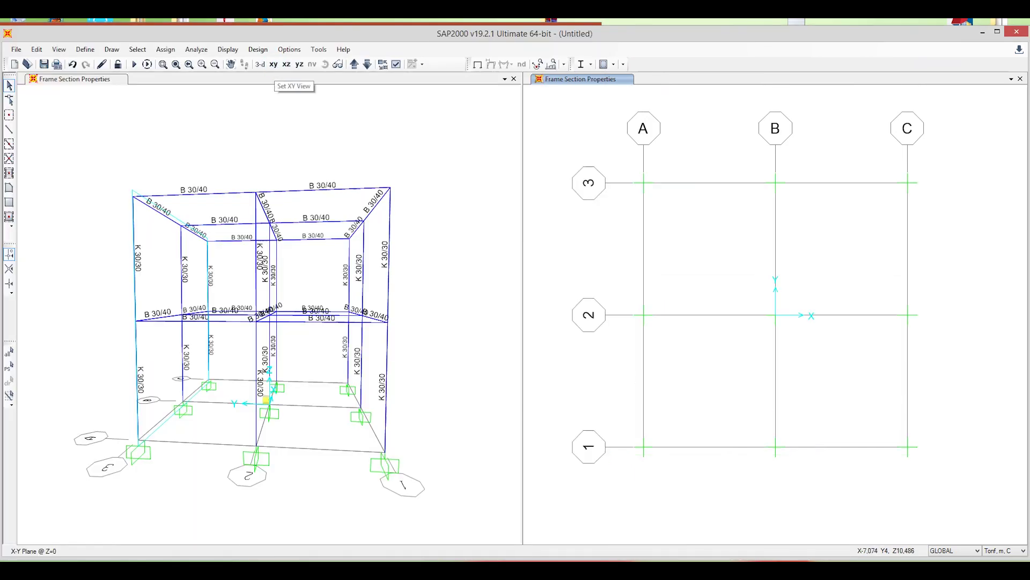
{"action": "left_click", "coordinate": [354, 64]}
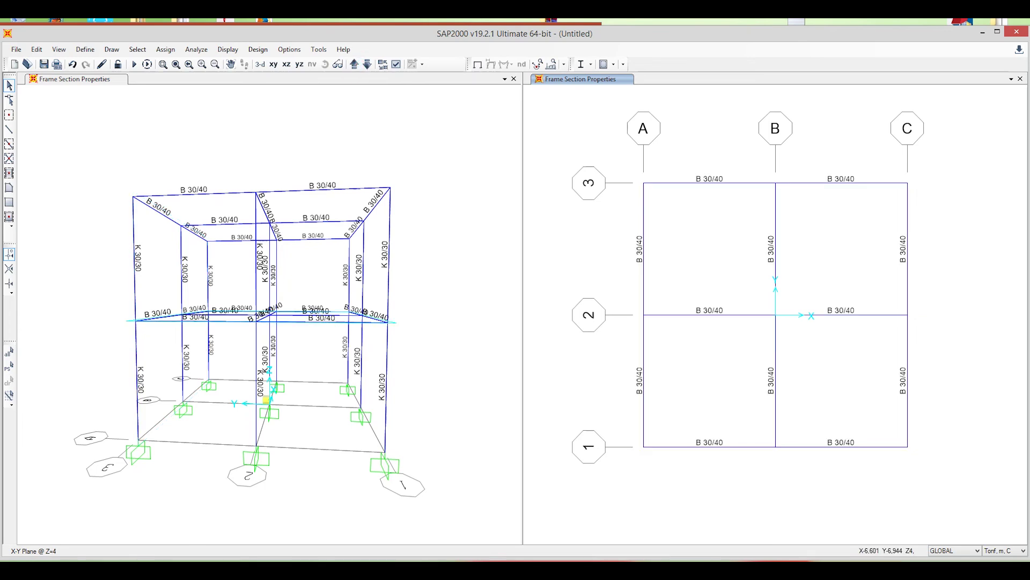
{"action": "key", "text": "alt+Tab"}
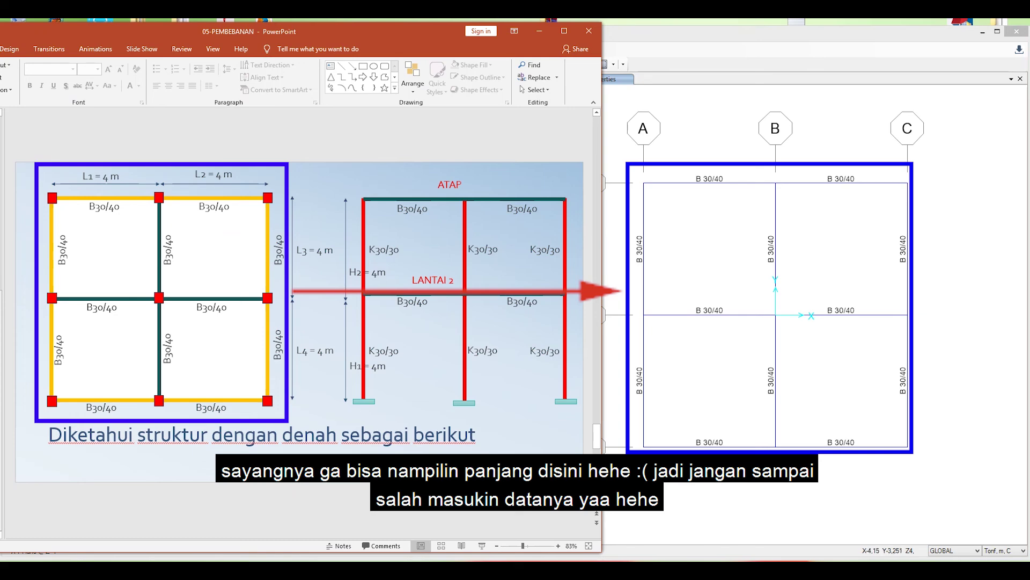
{"action": "left_click", "coordinate": [540, 32]}
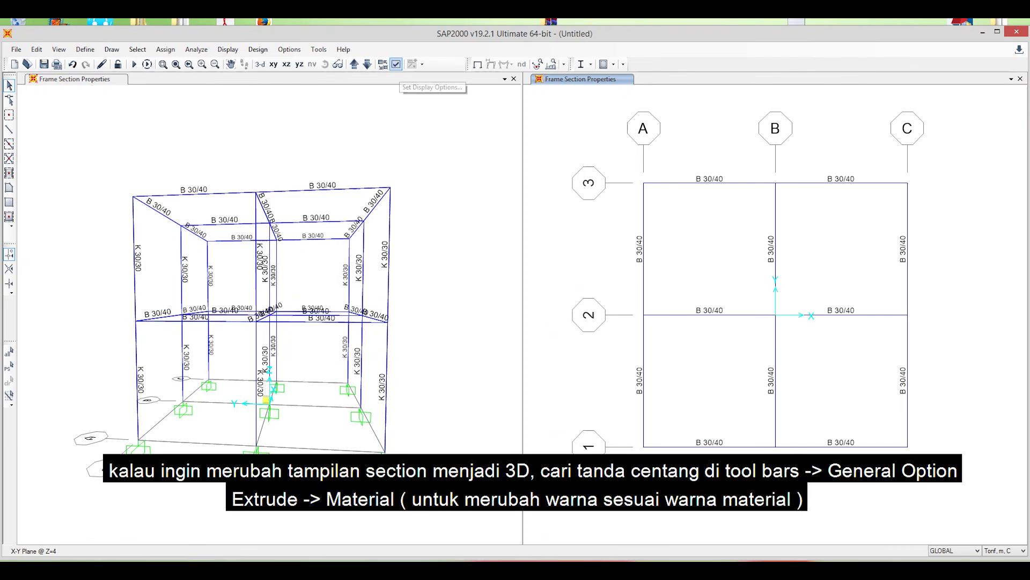
- Show the frames extruded and coloured by material in both the plan view and the 3D view
{"action": "left_click", "coordinate": [396, 63]}
{"action": "left_click", "coordinate": [466, 155]}
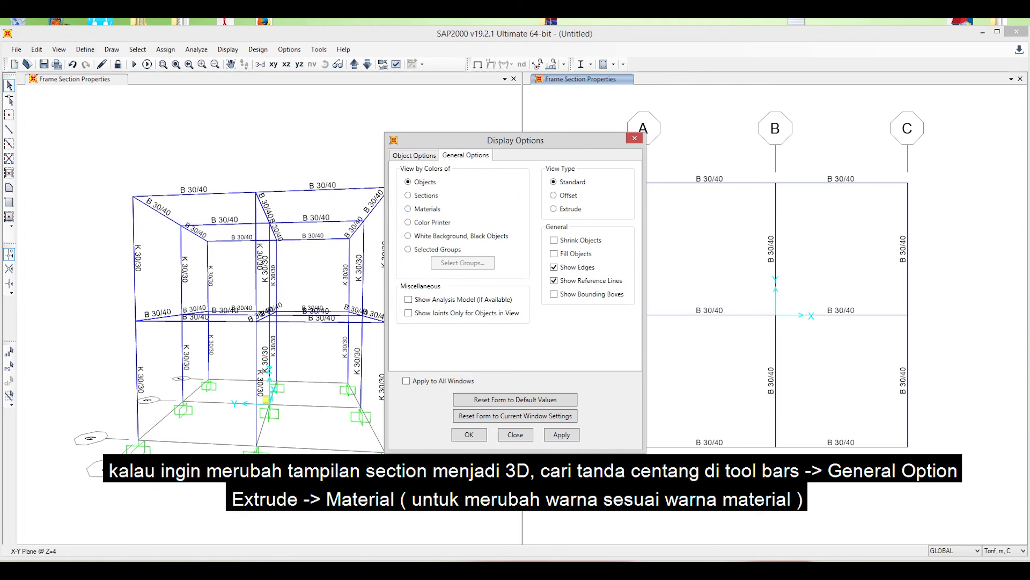
{"action": "left_click", "coordinate": [423, 208]}
{"action": "left_click", "coordinate": [553, 209]}
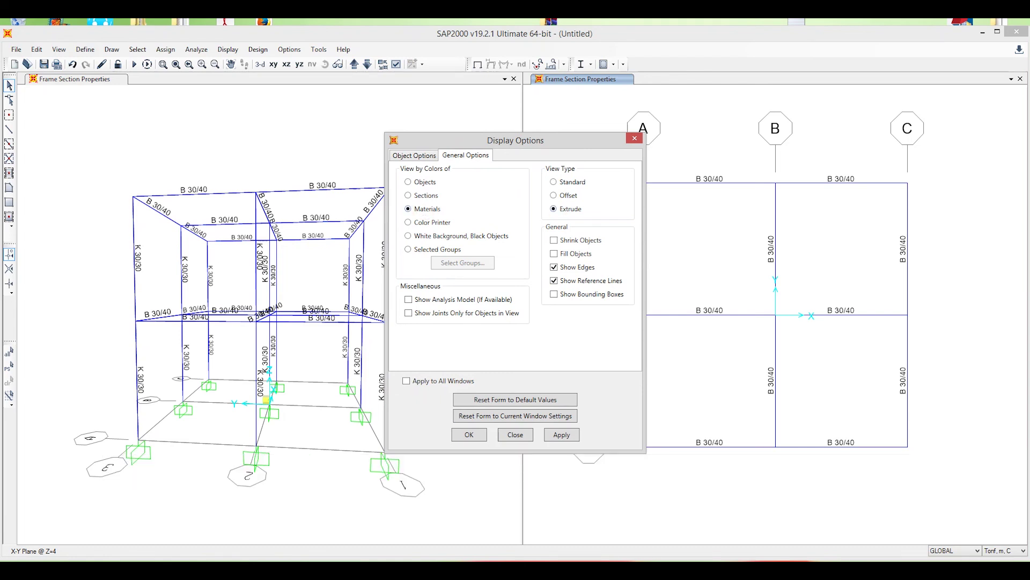
{"action": "left_click", "coordinate": [561, 435]}
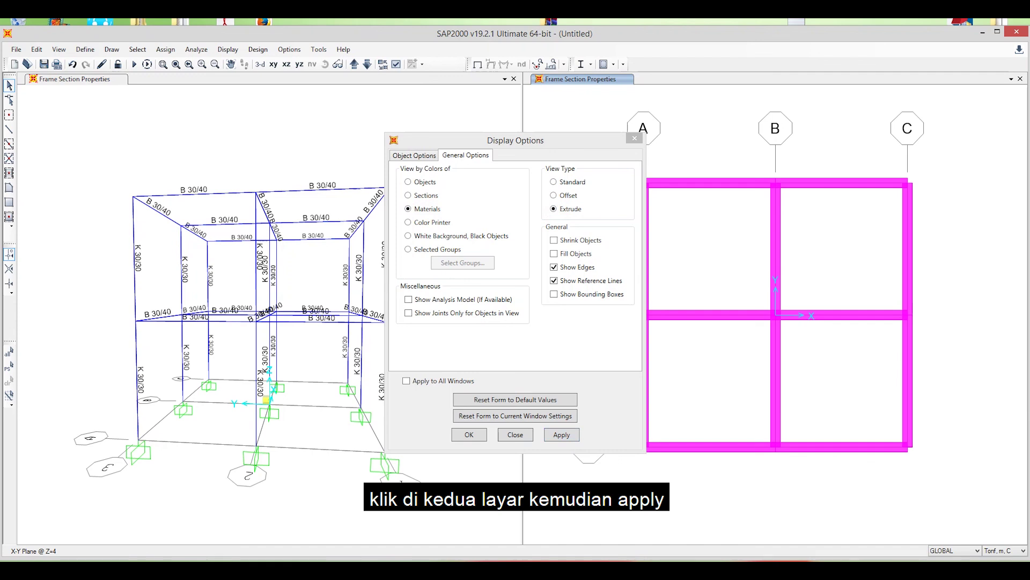
{"action": "left_click", "coordinate": [302, 116]}
{"action": "left_click", "coordinate": [561, 434]}
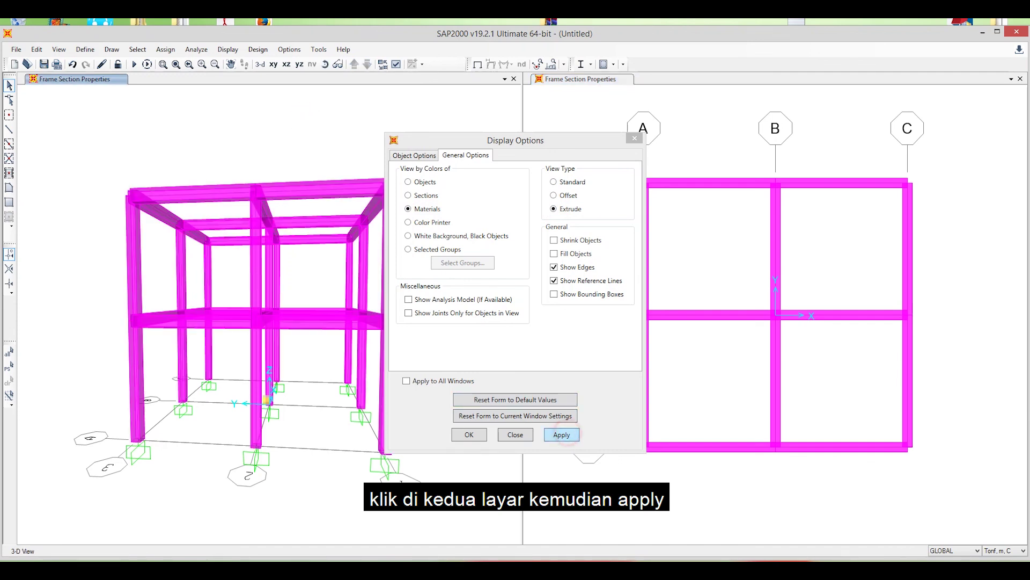
- Colour the extruded frames by section in both the 3D and plan views and close the display options
{"action": "left_click", "coordinate": [433, 195]}
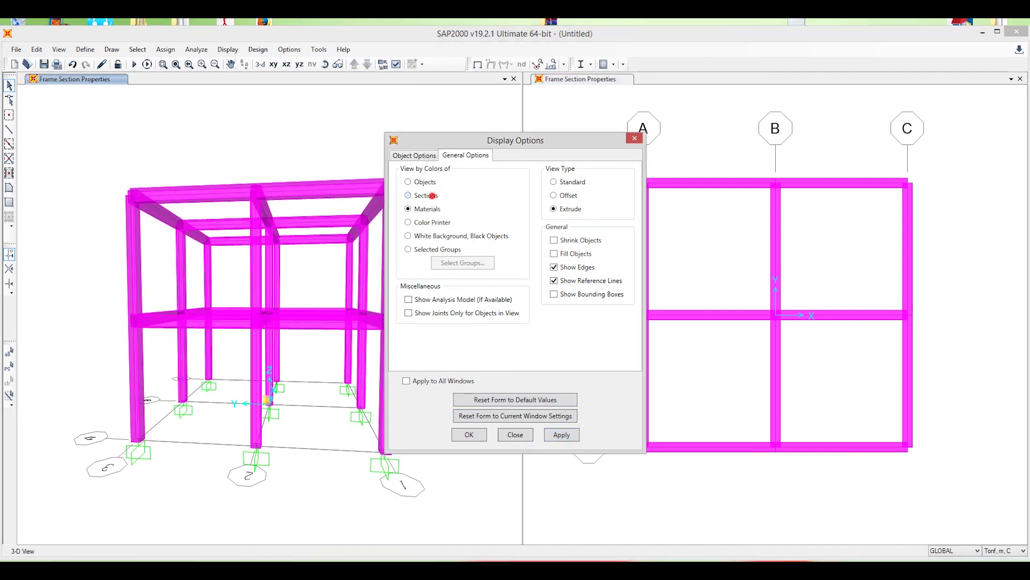
{"action": "left_click", "coordinate": [561, 434]}
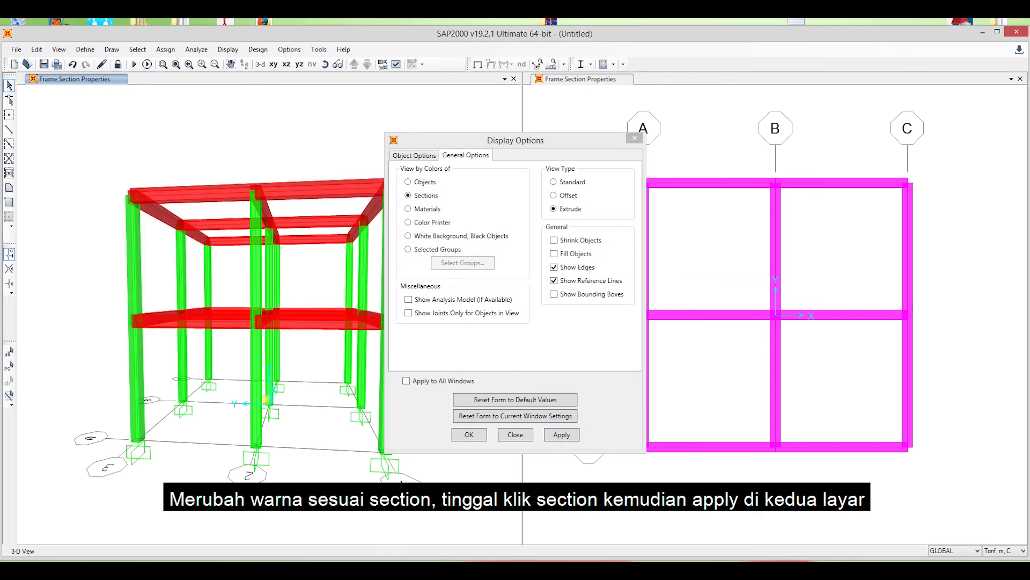
{"action": "left_click", "coordinate": [743, 221]}
{"action": "left_click", "coordinate": [562, 434]}
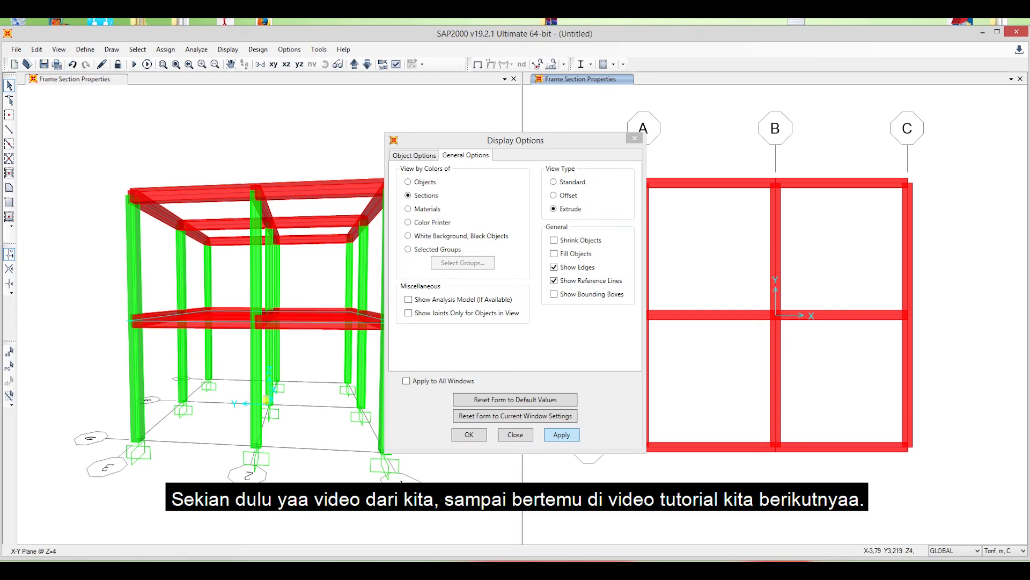
{"action": "left_click", "coordinate": [469, 435]}
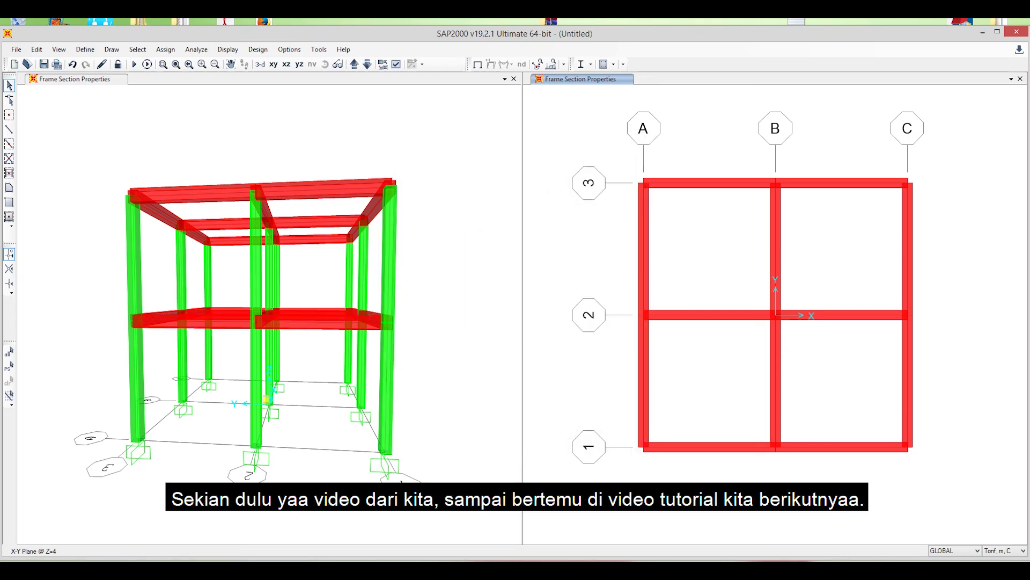